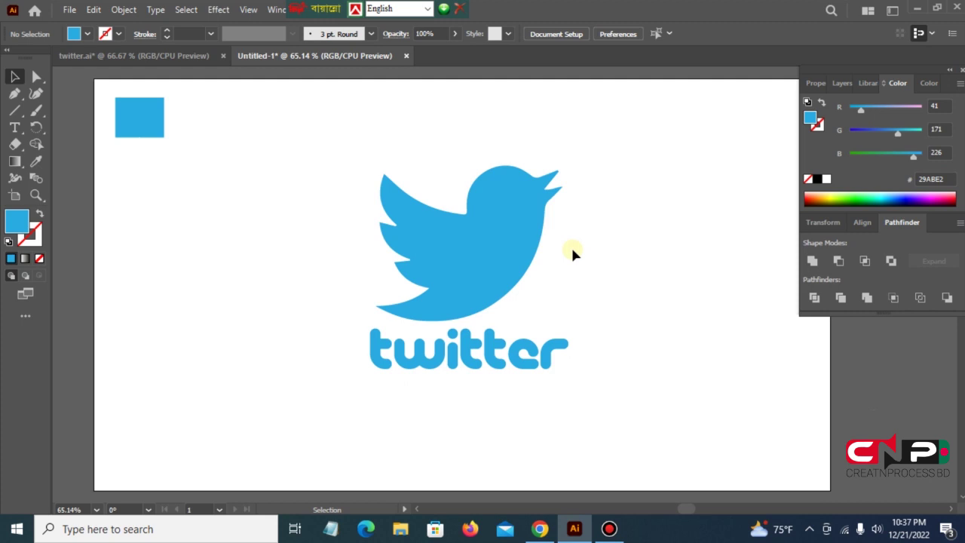
# - Delete the finished Twitter bird-and-wordmark group, leaving only the blue square swatch
pyautogui.click(506, 259)
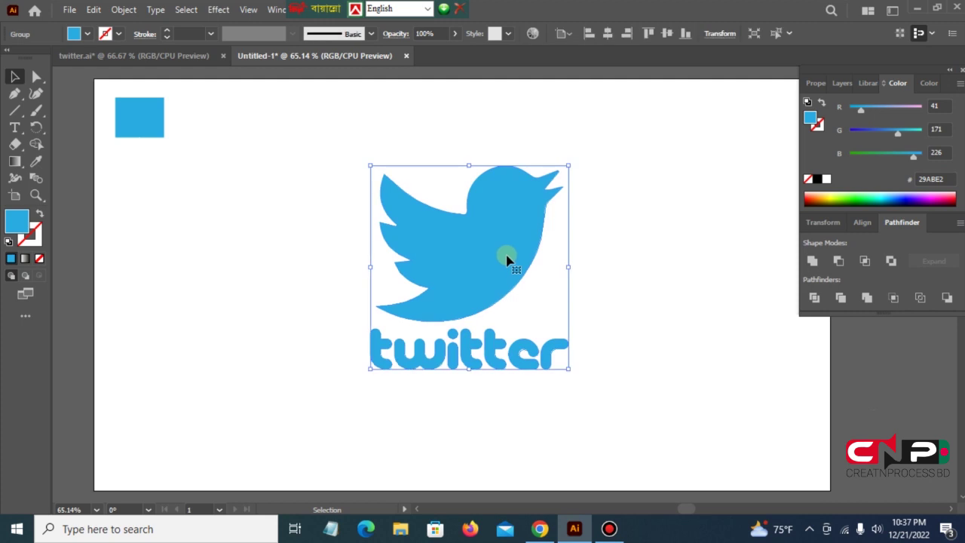
pyautogui.press('Delete')
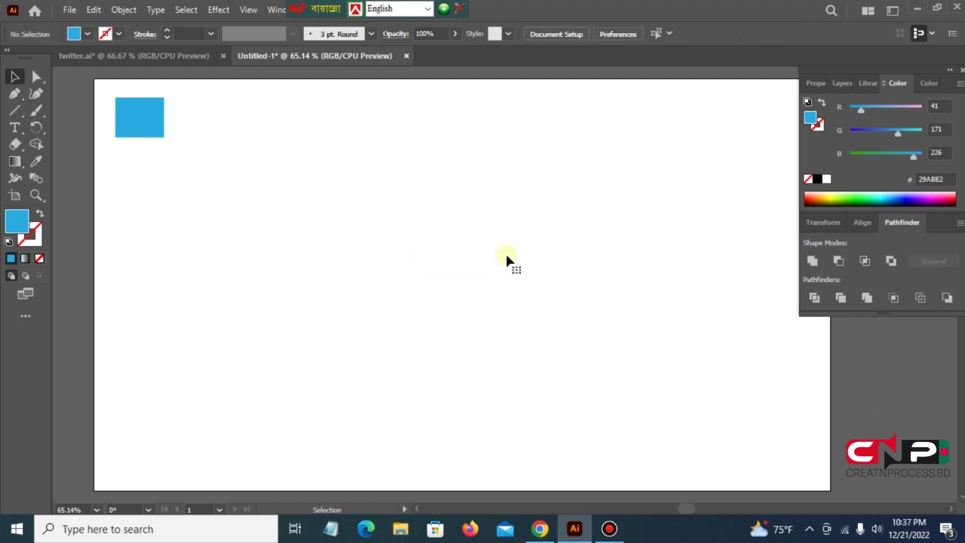
# - Draw a 546 px circle from the artboard centre and swap it to a thin blue outline with no fill
pyautogui.click(25, 112)
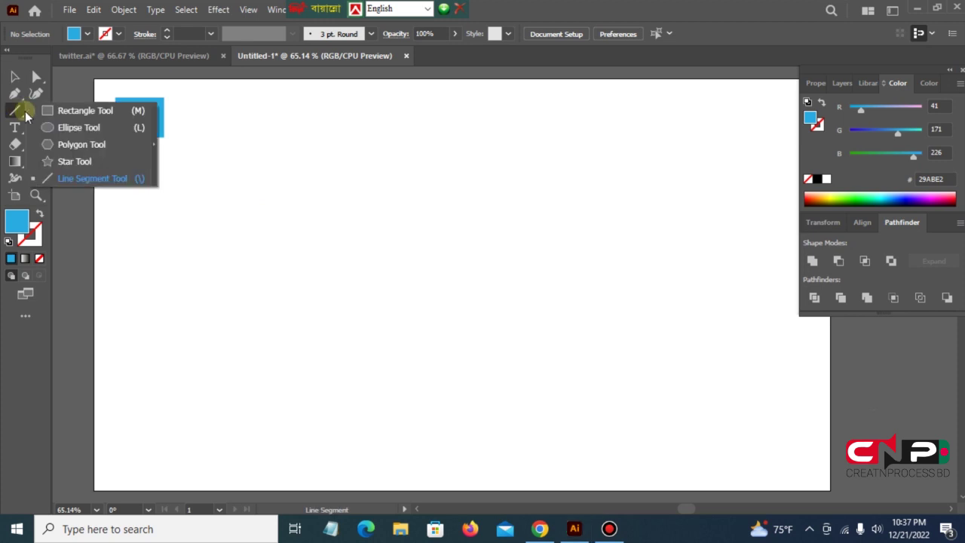
pyautogui.click(75, 127)
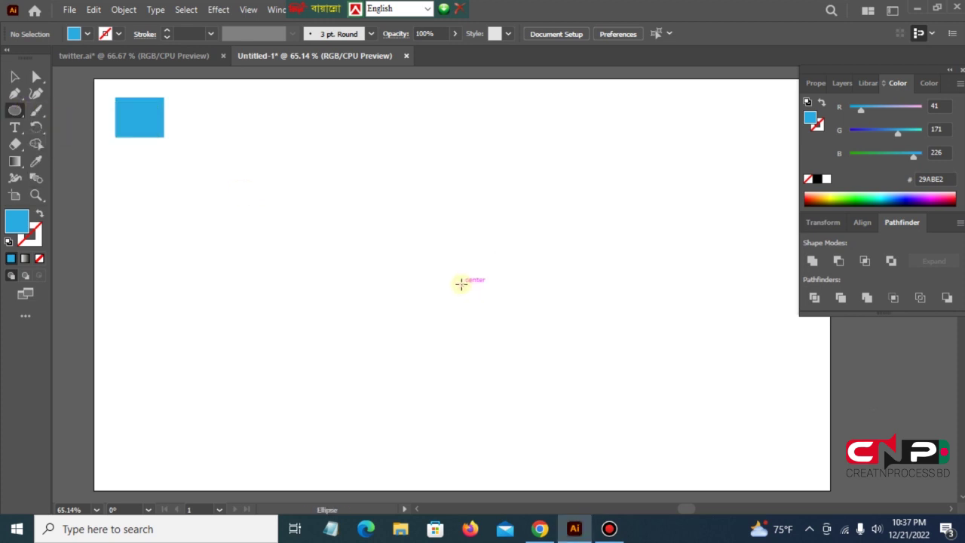
pyautogui.moveTo(462, 284); pyautogui.dragTo(609, 389)
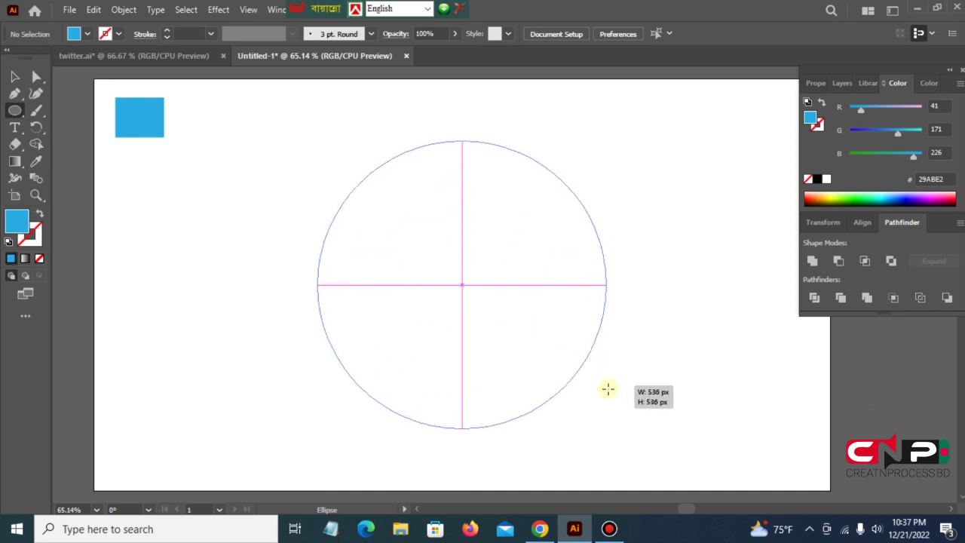
pyautogui.moveTo(609, 390); pyautogui.dragTo(611, 393)
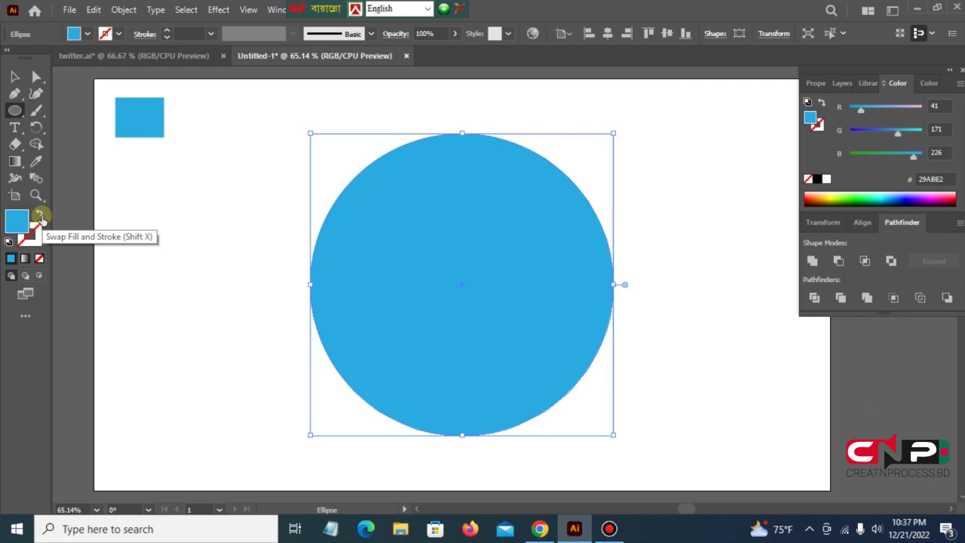
pyautogui.click(42, 217)
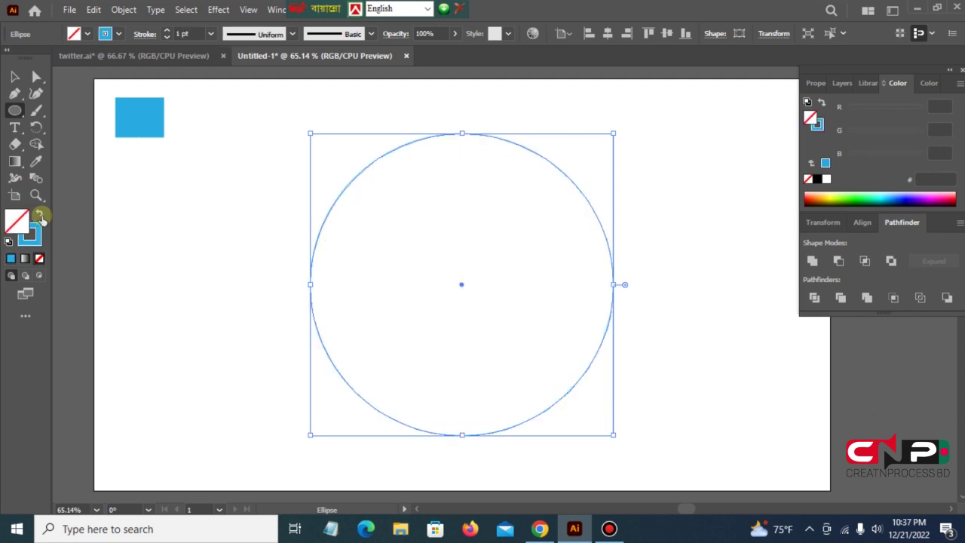
pyautogui.click(15, 76)
# - Scale a concentric copy of the large circle down to 193 px, centred inside it
pyautogui.click(637, 239)
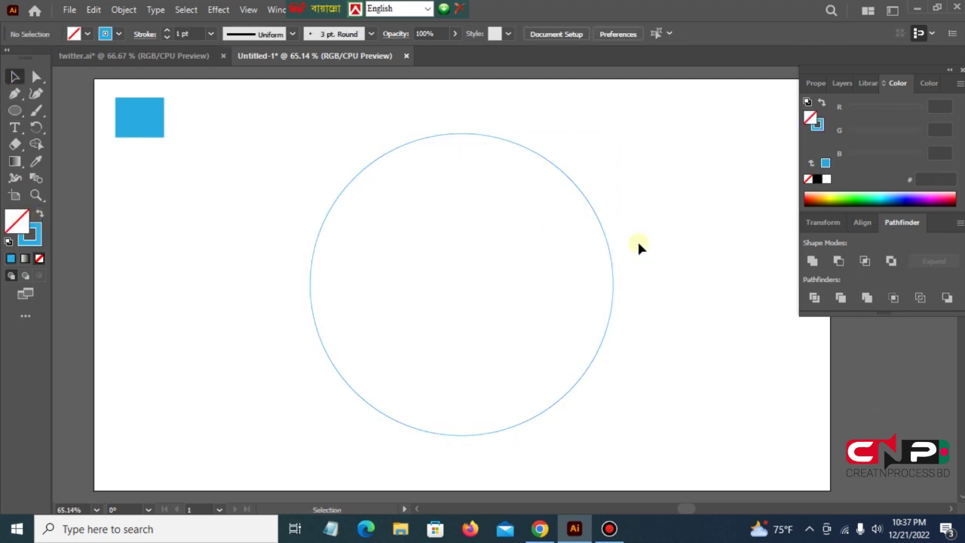
pyautogui.click(579, 280)
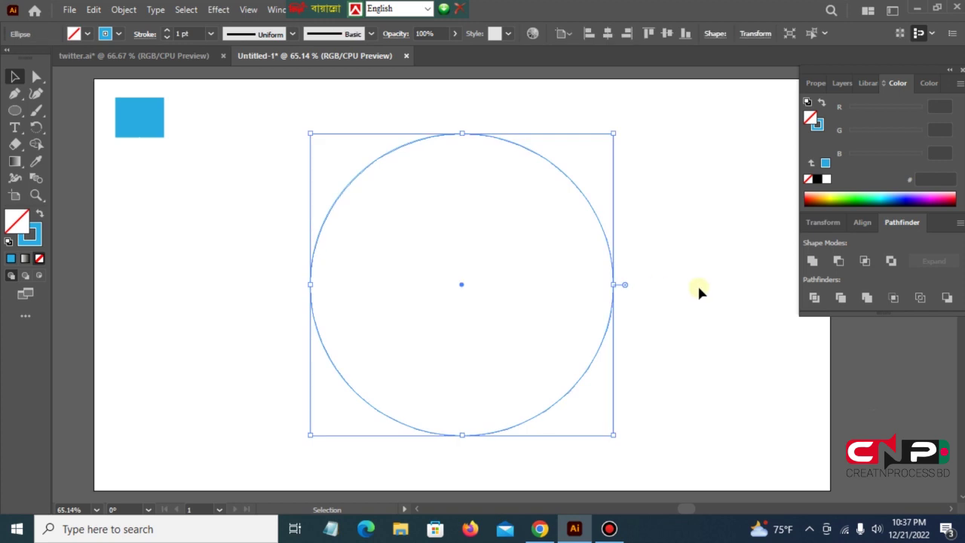
pyautogui.press('a')
pyautogui.press('v')
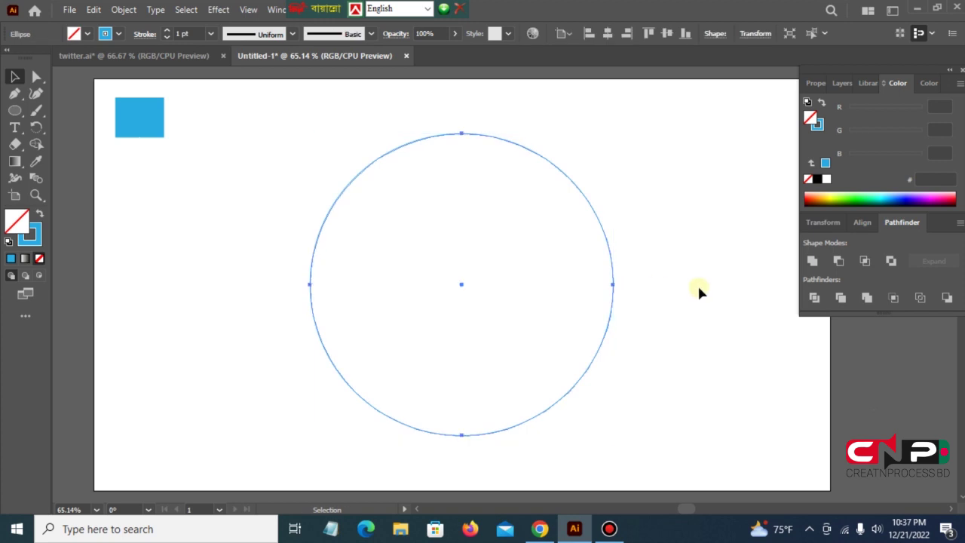
pyautogui.press('a')
pyautogui.press('v')
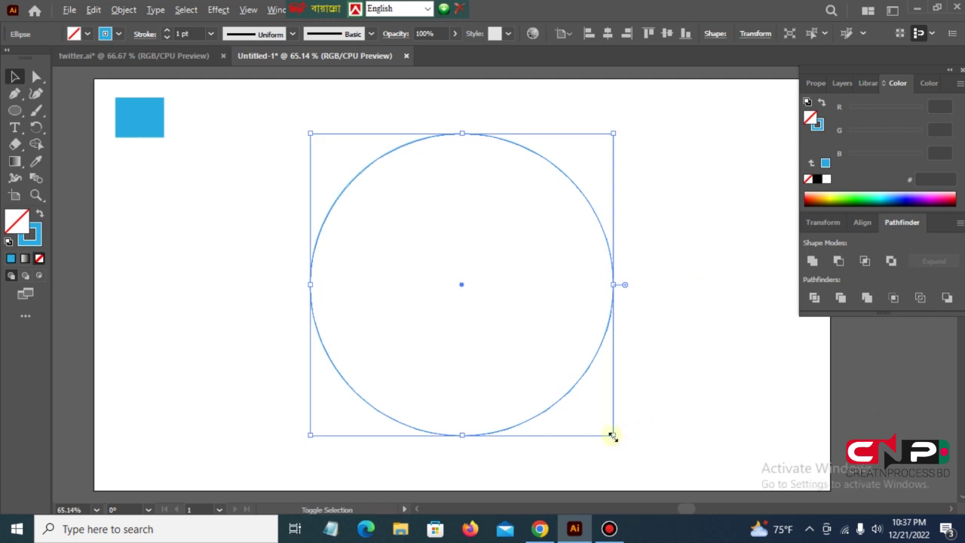
pyautogui.moveTo(616, 438); pyautogui.dragTo(510, 370)
pyautogui.click(673, 374)
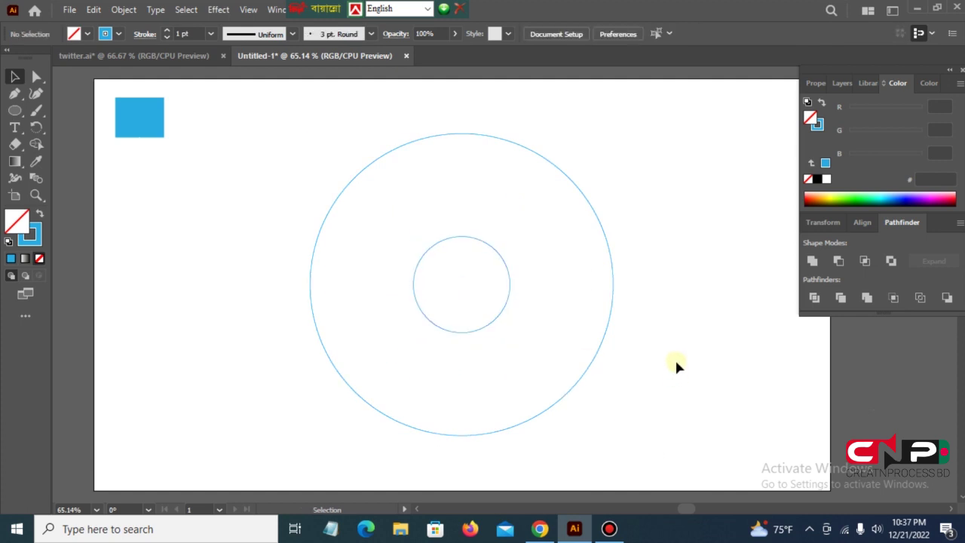
pyautogui.click(15, 110)
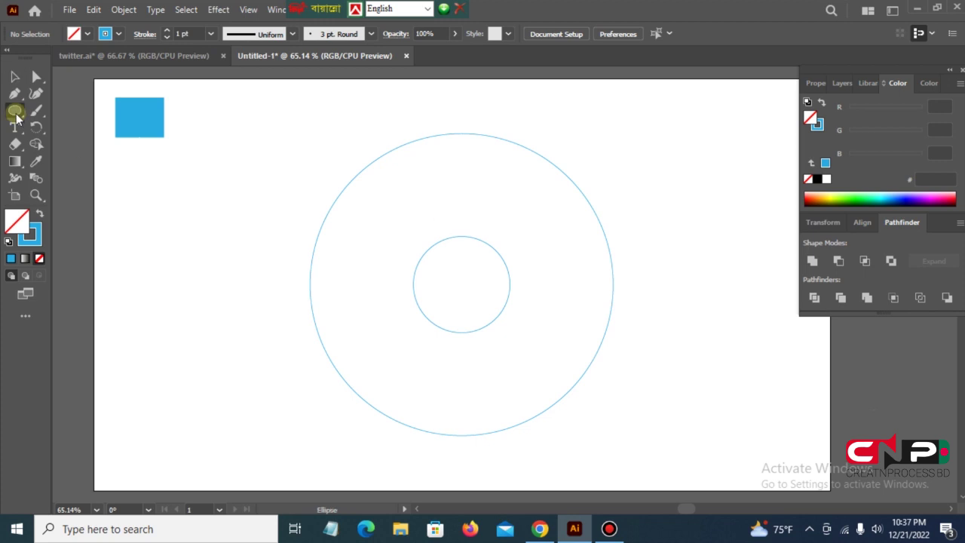
# - Draw a 191 px horizontal line from the inner circle's right edge to the outer circle's right edge
pyautogui.click(92, 178)
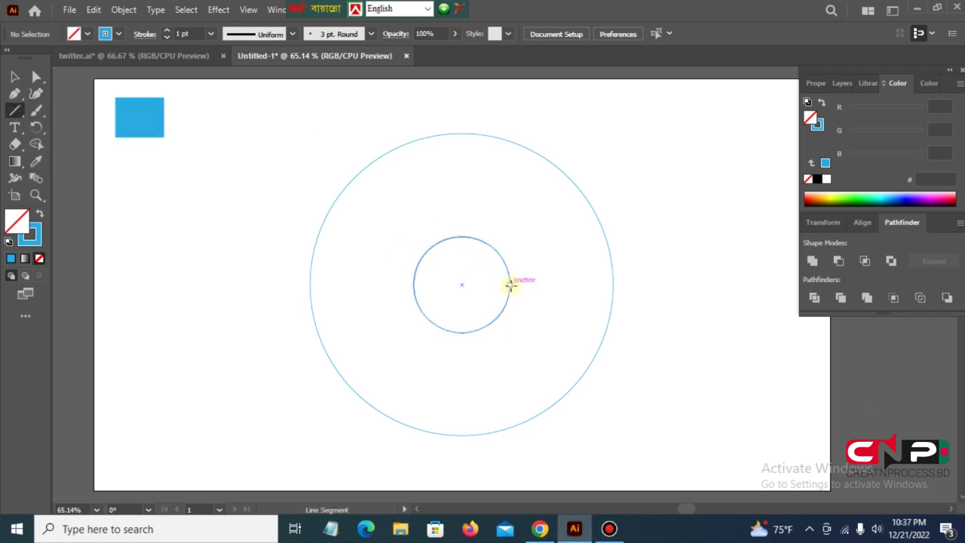
pyautogui.moveTo(510, 285); pyautogui.dragTo(611, 285)
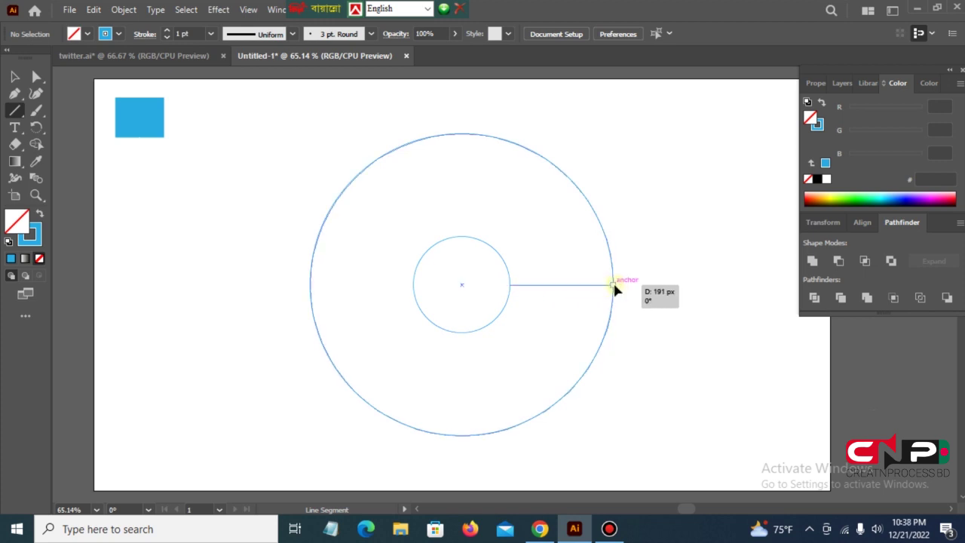
pyautogui.moveTo(611, 285); pyautogui.dragTo(612, 285)
pyautogui.click(14, 76)
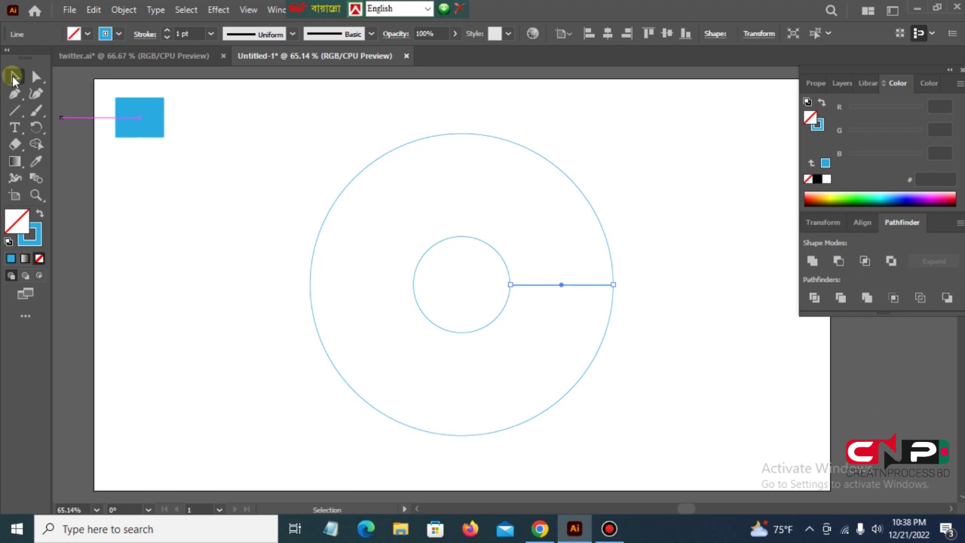
pyautogui.click(539, 231)
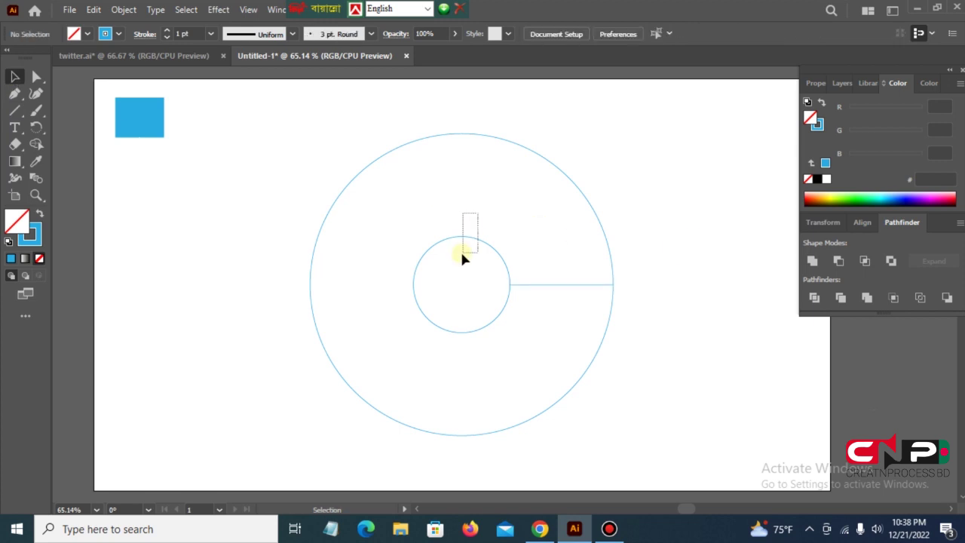
pyautogui.moveTo(462, 255); pyautogui.dragTo(462, 255)
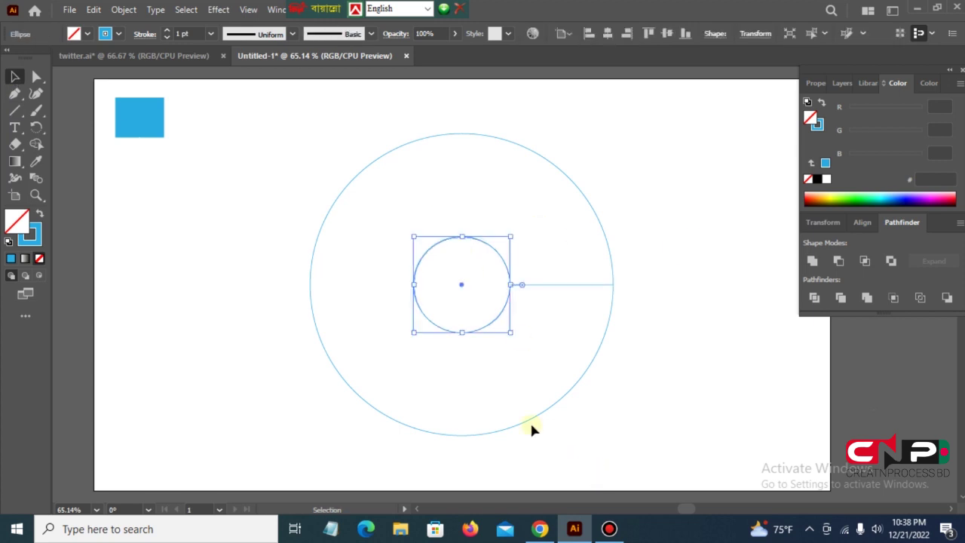
# - Duplicate the small circle to the right and resize the copy to 191 px, spanning the line
pyautogui.moveTo(469, 333); pyautogui.dragTo(571, 339)
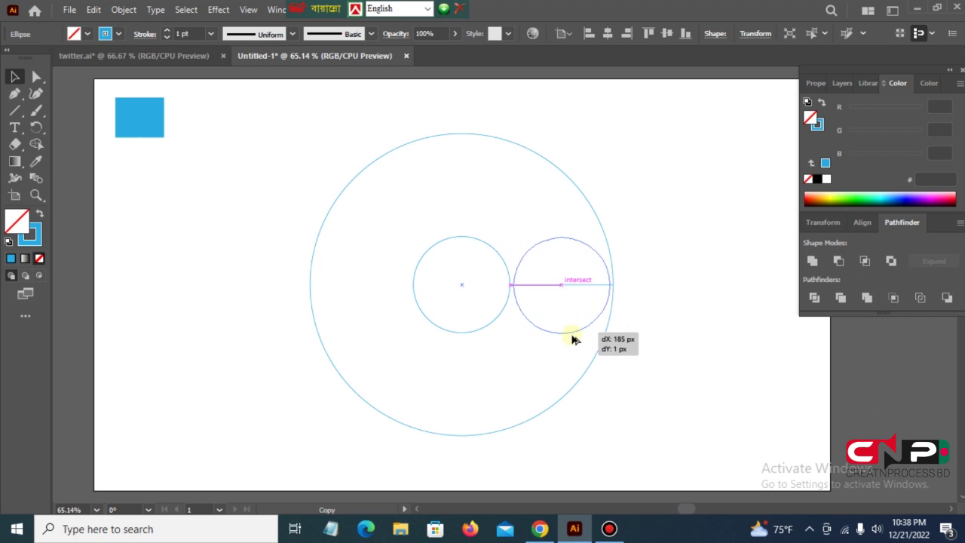
pyautogui.moveTo(571, 339); pyautogui.dragTo(538, 340)
pyautogui.click(651, 295)
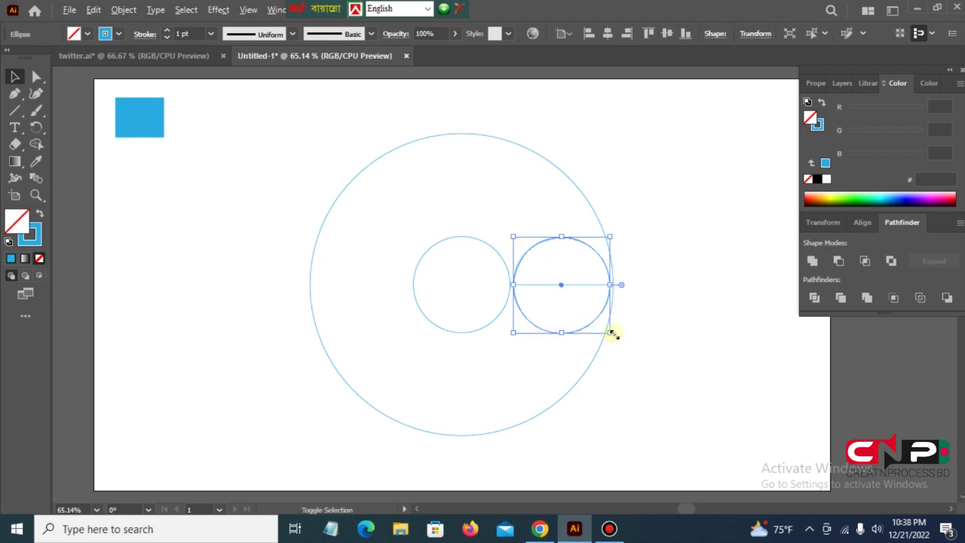
pyautogui.moveTo(610, 333); pyautogui.dragTo(616, 335)
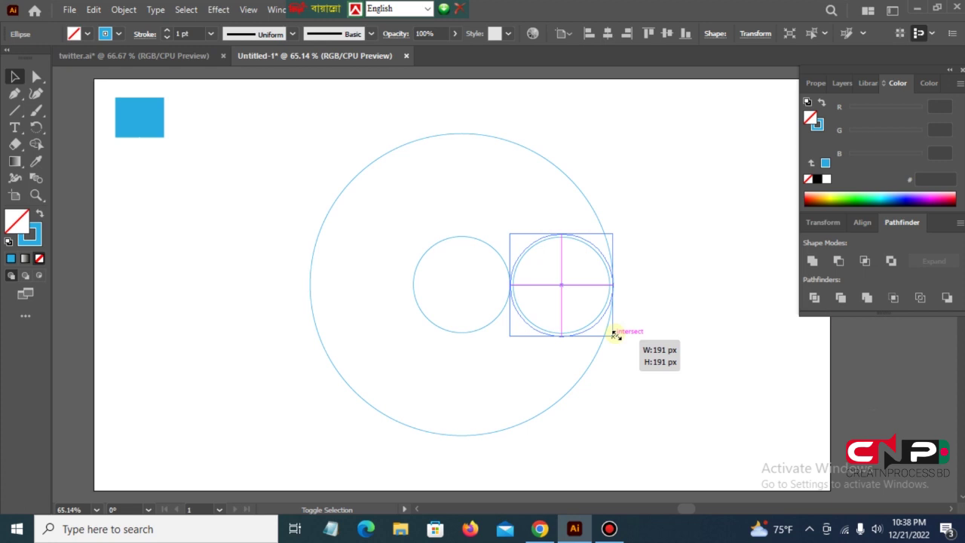
pyautogui.moveTo(616, 335); pyautogui.dragTo(616, 334)
pyautogui.click(638, 315)
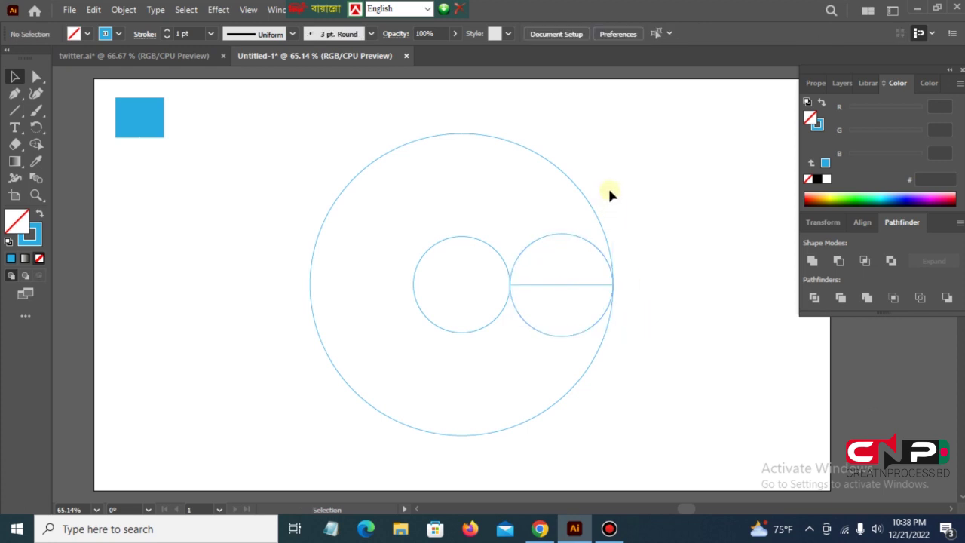
# - Alt-drag a copy of the large circle up and to the left
pyautogui.click(573, 201)
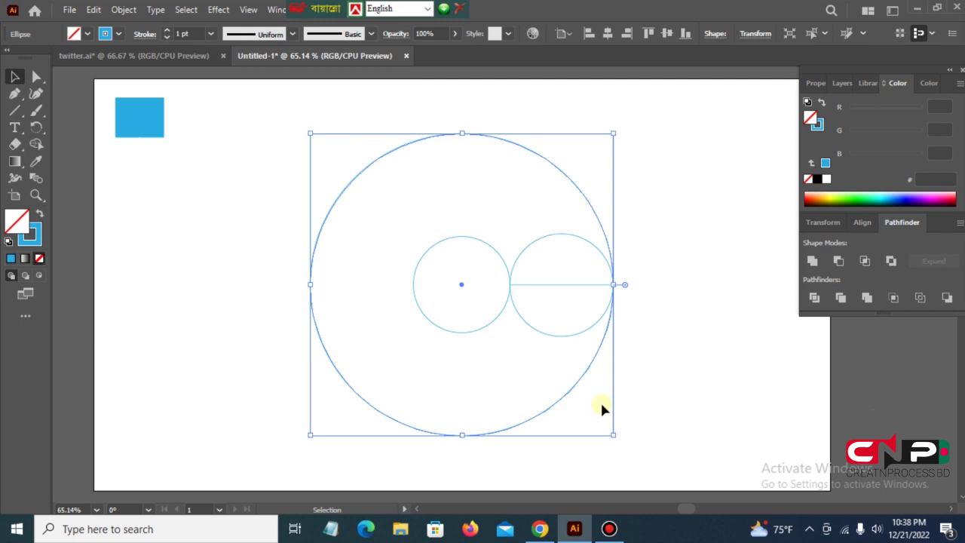
pyautogui.moveTo(561, 415)
pyautogui.mouseDown()
pyautogui.moveTo(468, 400)
pyautogui.moveTo(451, 371)
pyautogui.mouseUp()
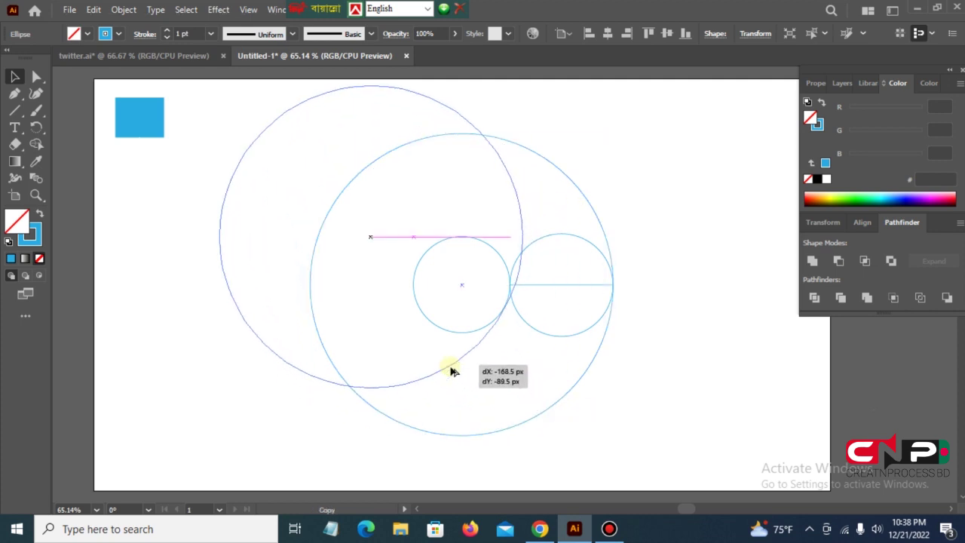
pyautogui.moveTo(451, 371); pyautogui.dragTo(448, 371)
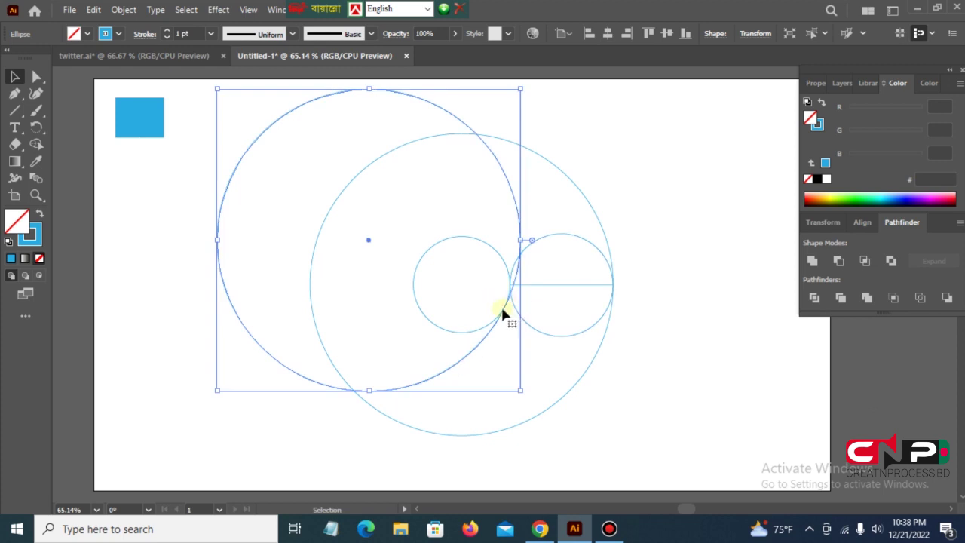
pyautogui.click(667, 149)
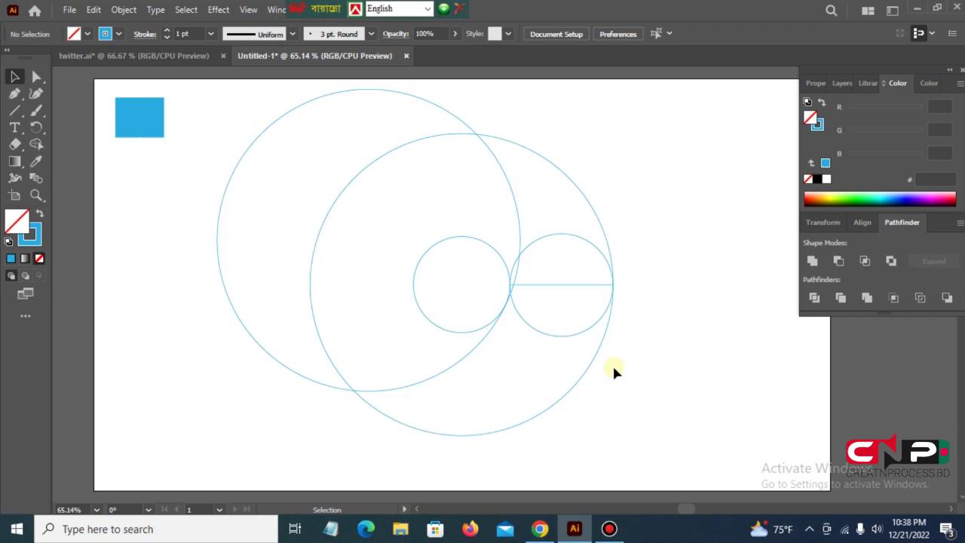
# - Alt-drag another large-circle copy upward until its bottom touches the small circles' meeting point
pyautogui.moveTo(468, 389); pyautogui.dragTo(497, 448)
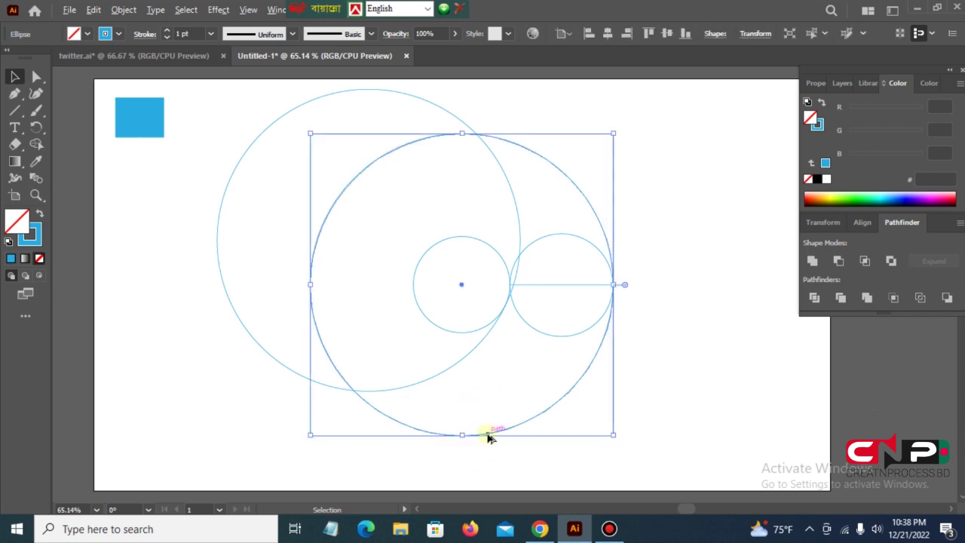
pyautogui.moveTo(489, 437)
pyautogui.mouseDown()
pyautogui.moveTo(499, 295)
pyautogui.moveTo(489, 307)
pyautogui.mouseUp()
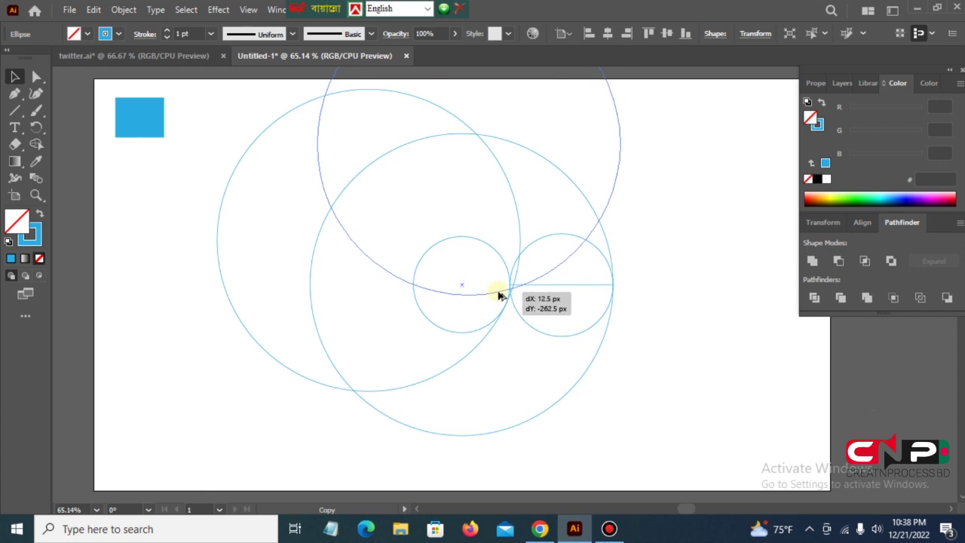
pyautogui.moveTo(489, 307)
pyautogui.mouseDown()
pyautogui.moveTo(536, 295)
pyautogui.moveTo(528, 296)
pyautogui.mouseUp()
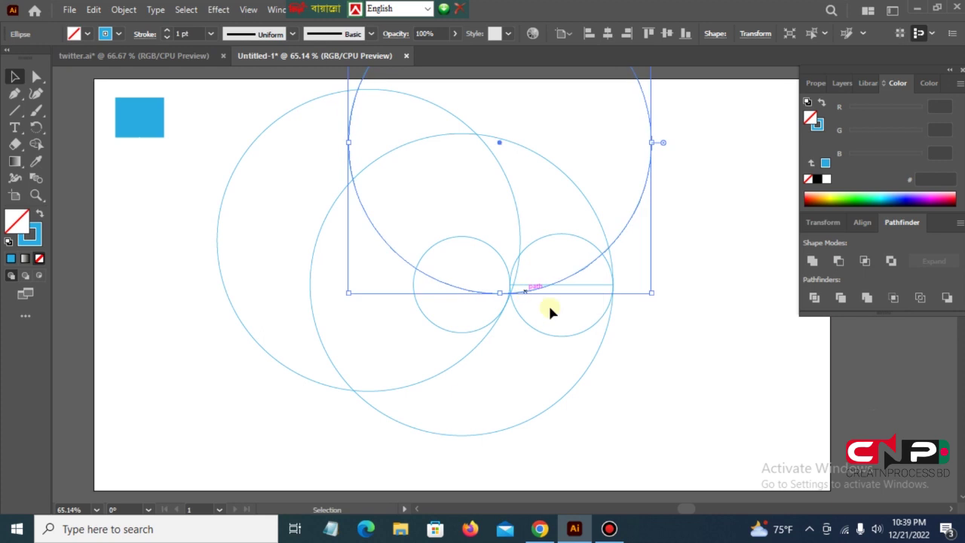
pyautogui.click(675, 347)
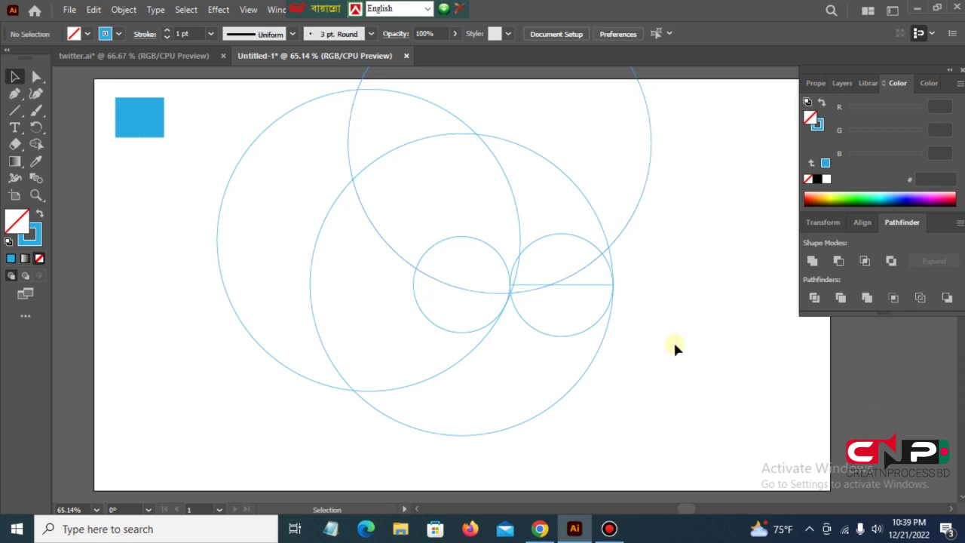
# - Draw a 588 px horizontal line leftward from the top circle's crossing with the lower large circle
pyautogui.click(14, 110)
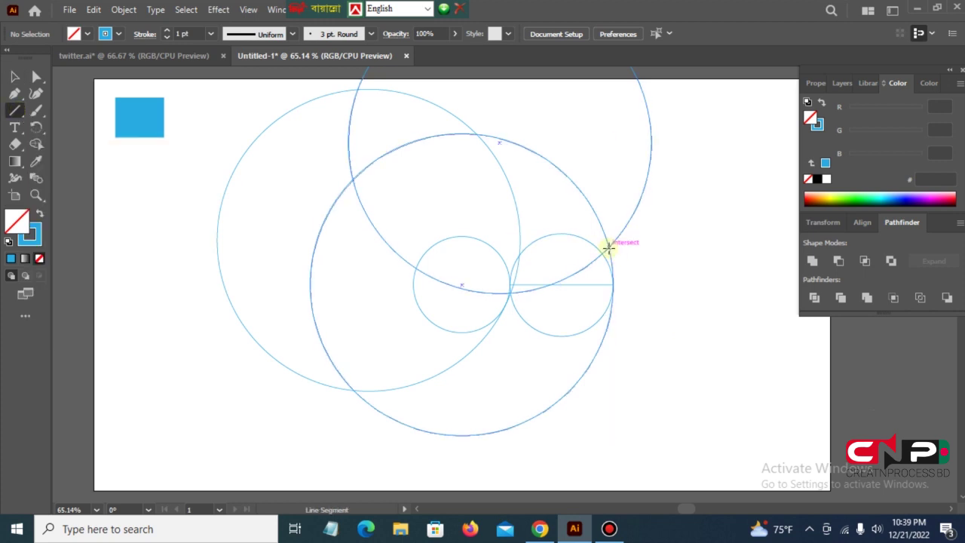
pyautogui.moveTo(608, 247); pyautogui.dragTo(357, 239)
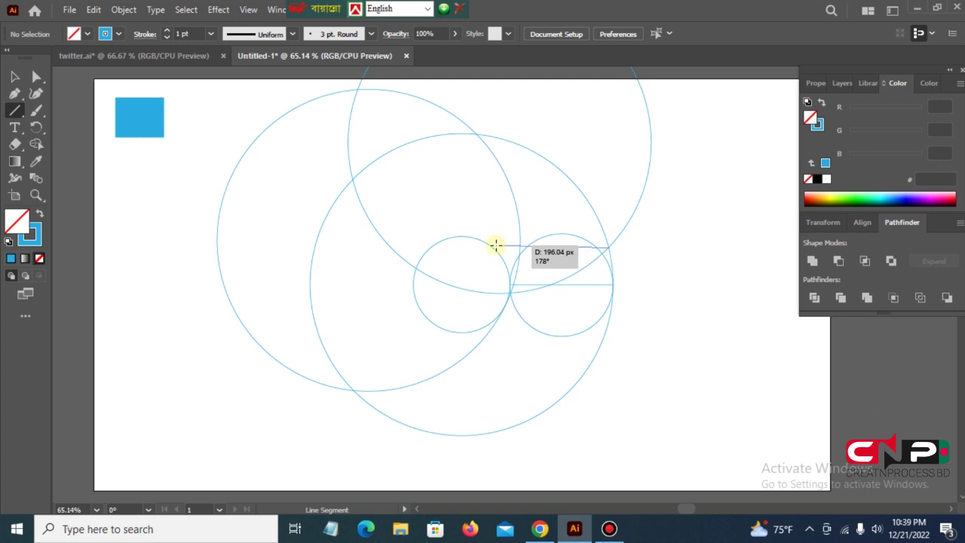
pyautogui.moveTo(358, 239); pyautogui.dragTo(292, 220)
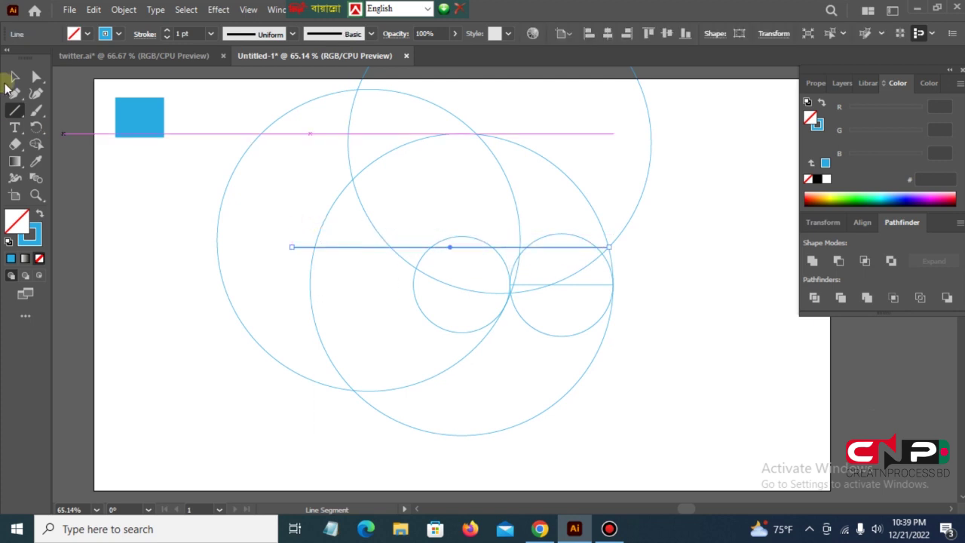
pyautogui.click(14, 77)
pyautogui.click(687, 332)
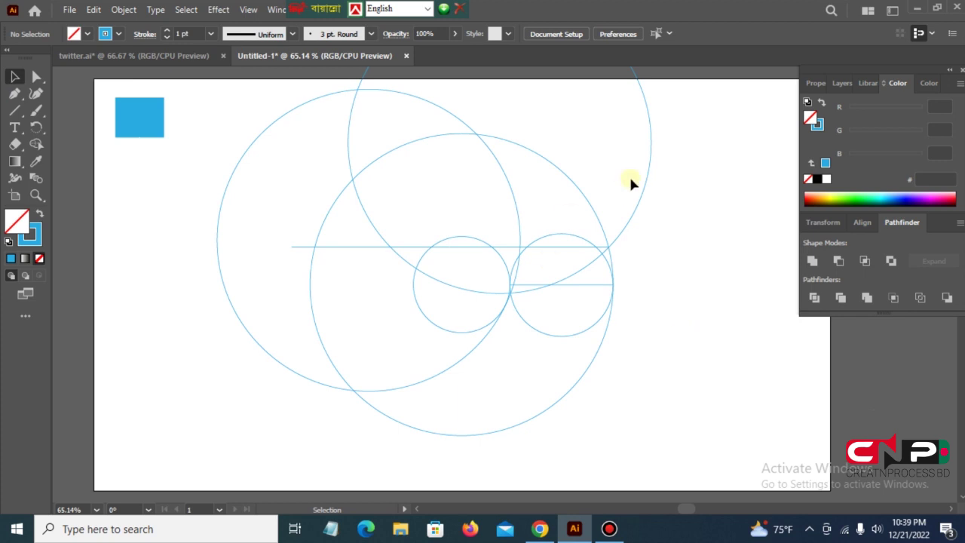
# - Rotate a copy of the top large circle around a pivot on the horizontal line, placing it further right
pyautogui.click(645, 199)
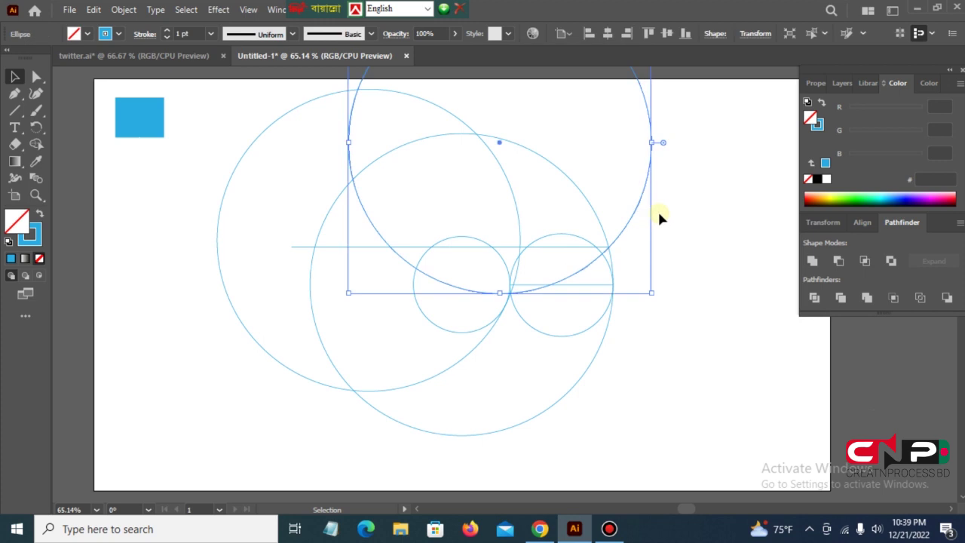
pyautogui.click(36, 128)
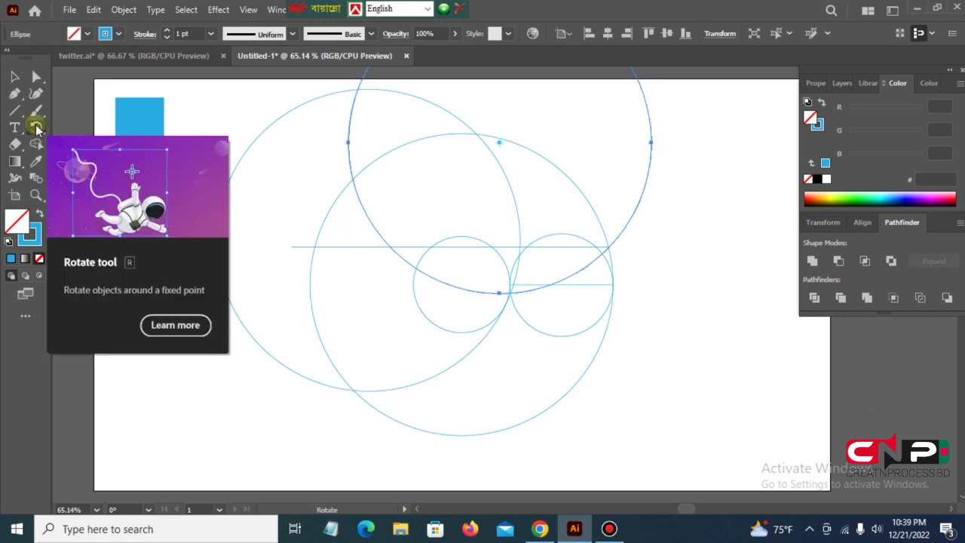
pyautogui.click(390, 246)
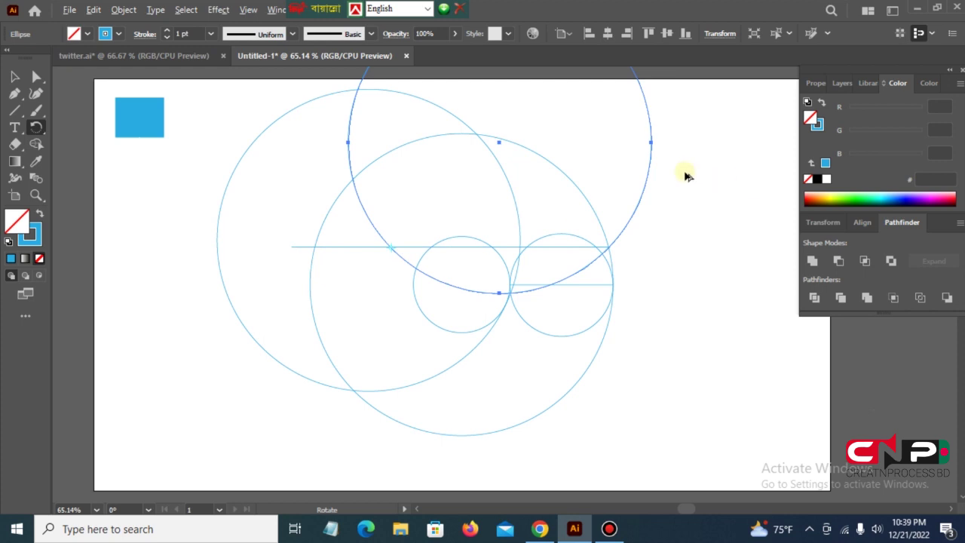
pyautogui.moveTo(648, 172); pyautogui.dragTo(648, 308)
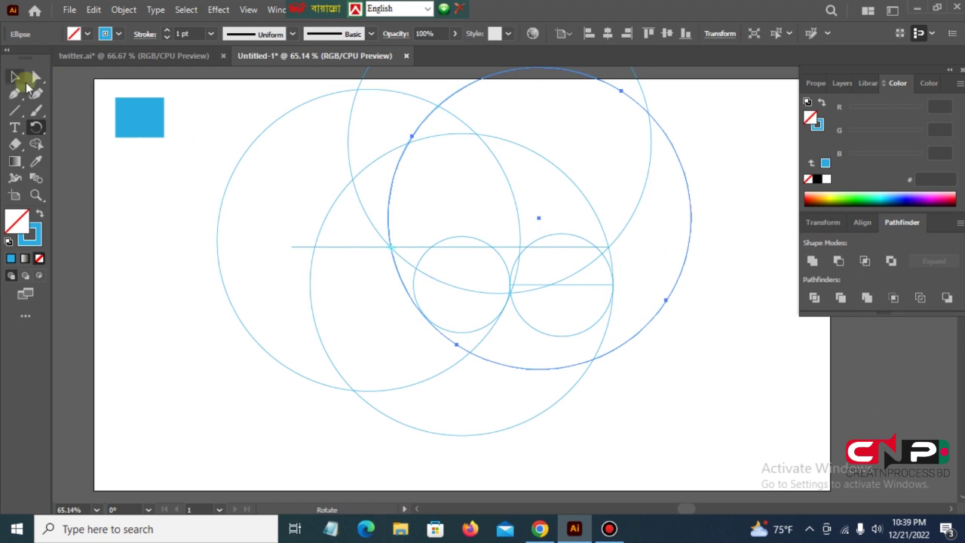
pyautogui.click(13, 76)
pyautogui.click(611, 399)
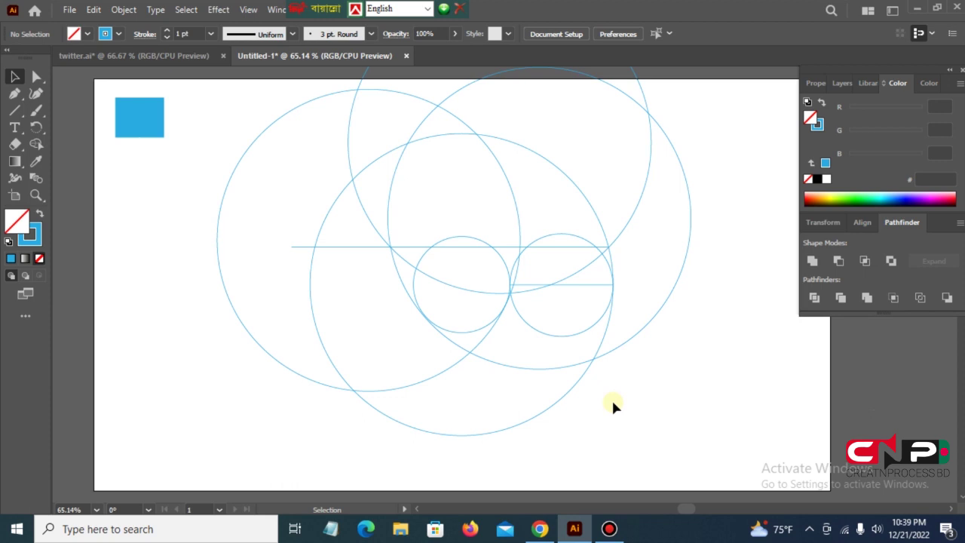
# - Alt-drag three copies of the 191 px small circle into a cluster where the large circles cross
pyautogui.click(572, 337)
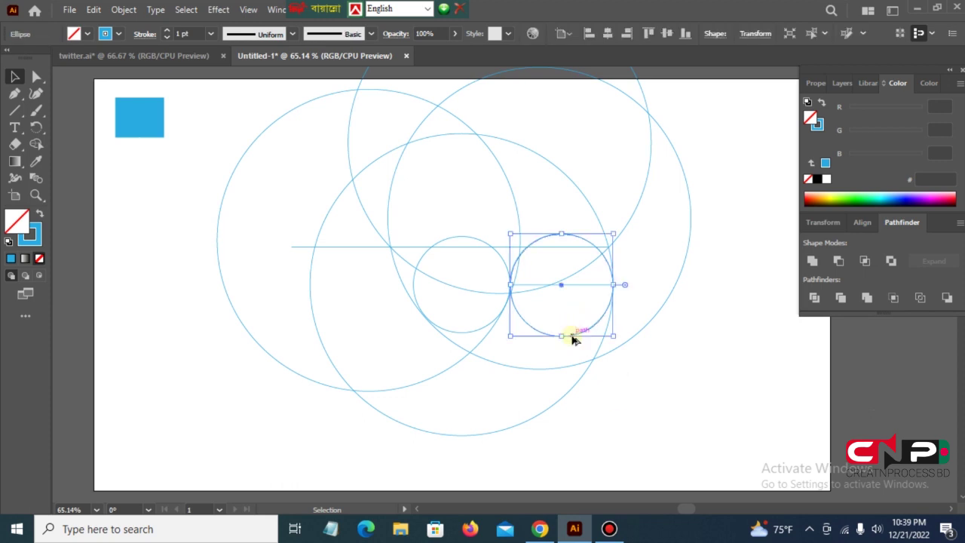
pyautogui.moveTo(572, 341)
pyautogui.mouseDown()
pyautogui.moveTo(602, 283)
pyautogui.moveTo(618, 284)
pyautogui.moveTo(609, 283)
pyautogui.mouseUp()
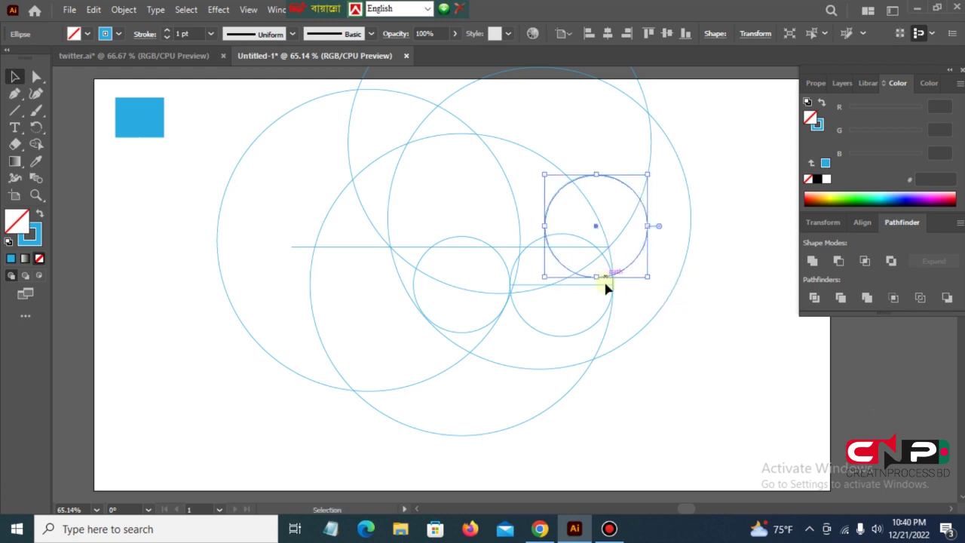
pyautogui.click(647, 264)
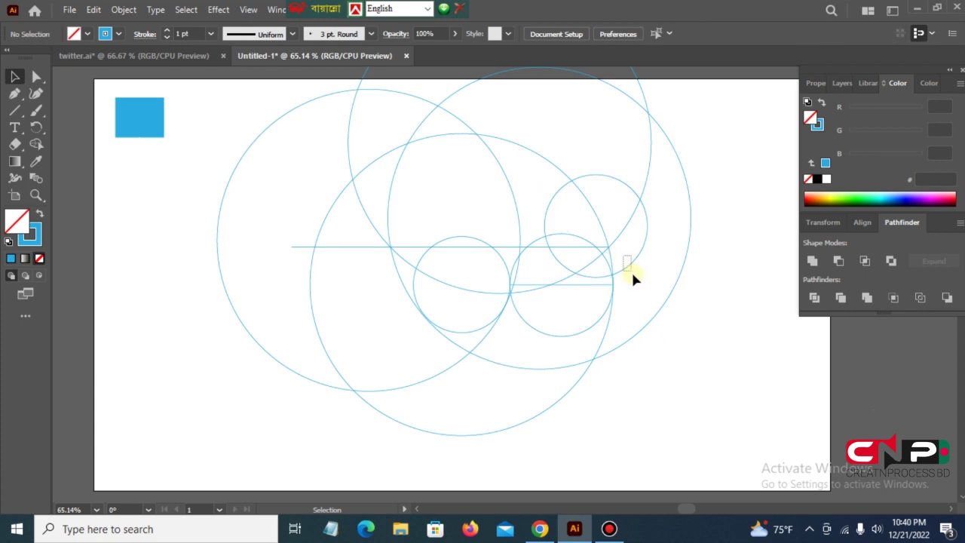
pyautogui.click(631, 270)
pyautogui.moveTo(623, 276); pyautogui.dragTo(616, 294)
pyautogui.click(739, 367)
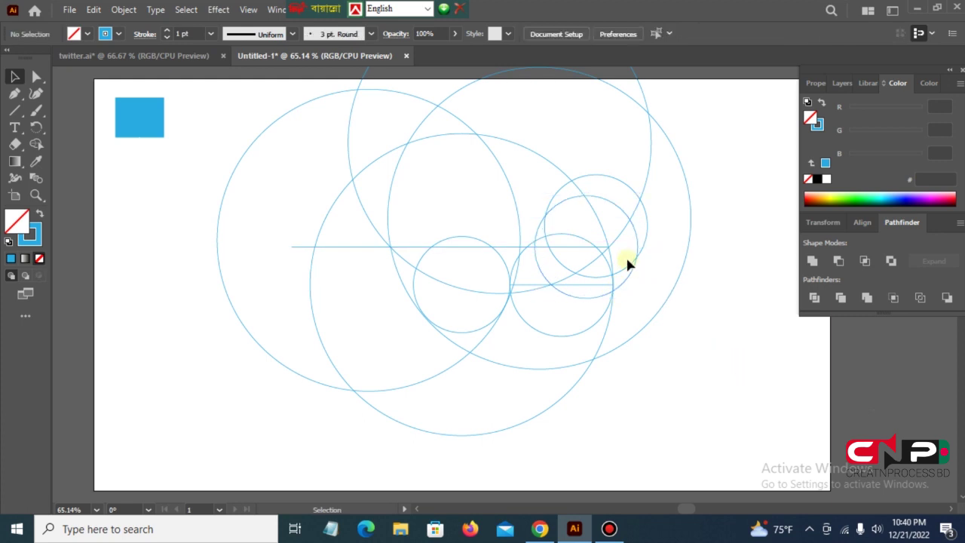
pyautogui.moveTo(644, 281); pyautogui.dragTo(643, 281)
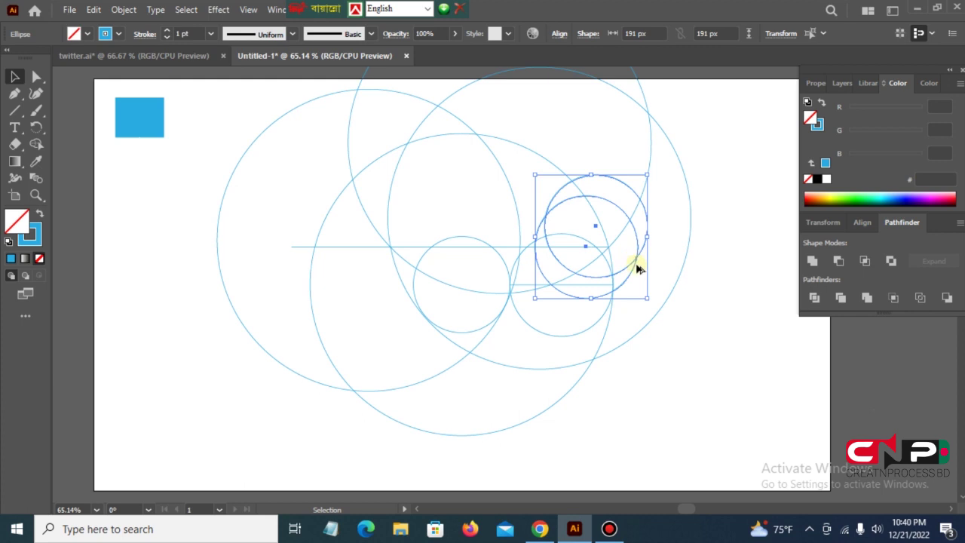
pyautogui.moveTo(638, 261); pyautogui.dragTo(632, 249)
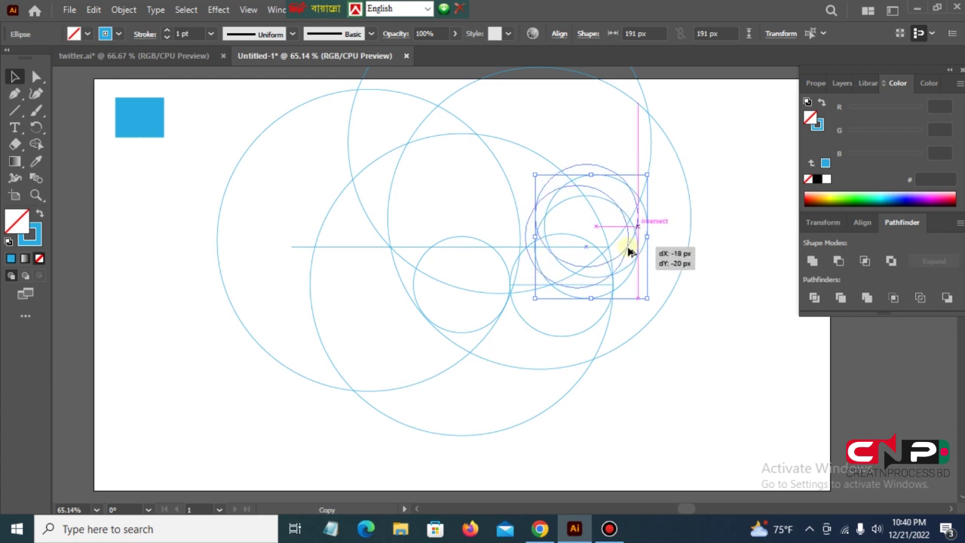
pyautogui.moveTo(632, 249); pyautogui.dragTo(633, 249)
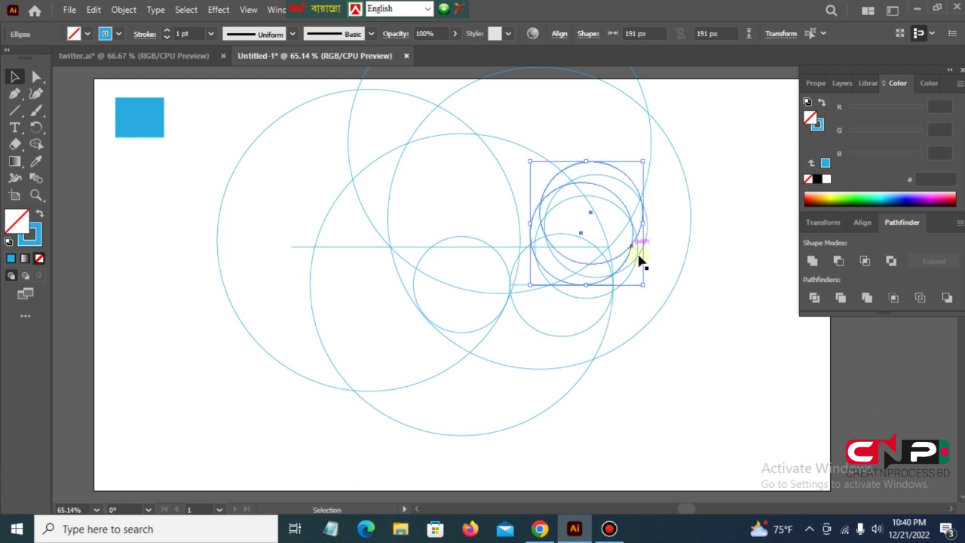
pyautogui.click(685, 330)
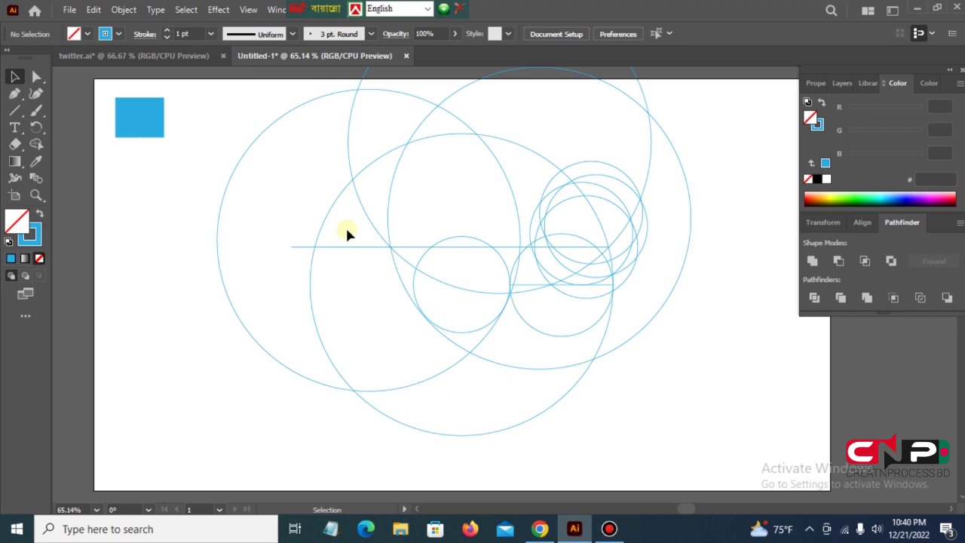
# - Delete the horizontal construction line and the small left circle, then marquee-select all remaining circles
pyautogui.moveTo(351, 256); pyautogui.dragTo(358, 254)
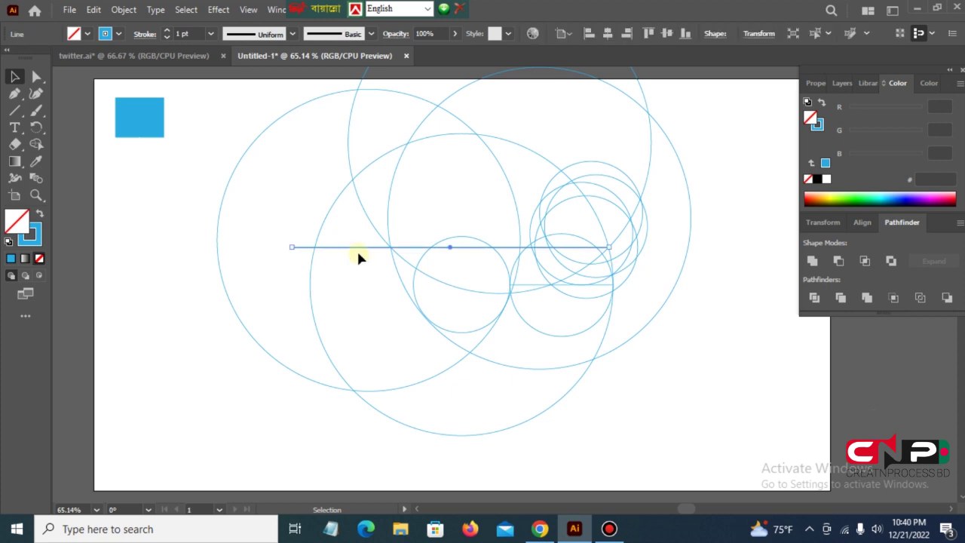
pyautogui.press('Delete')
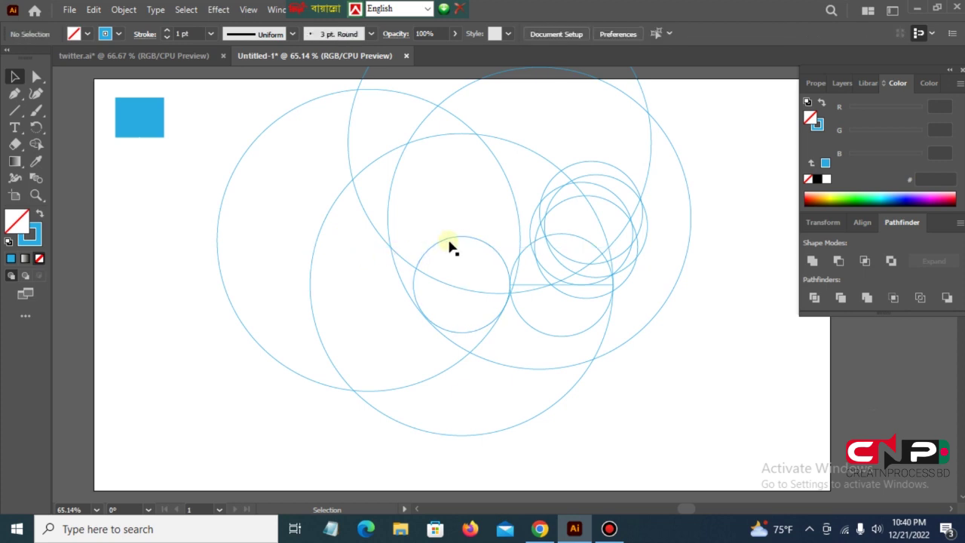
pyautogui.click(449, 240)
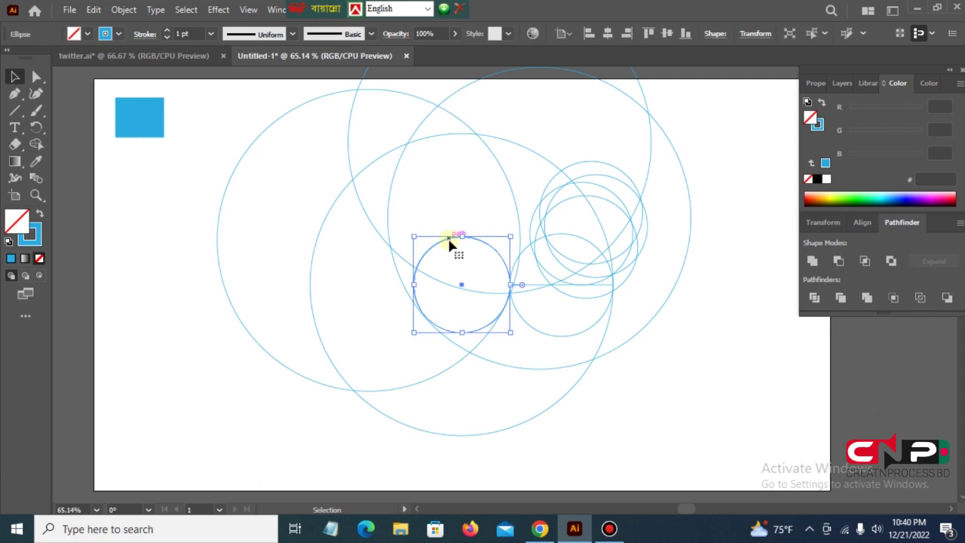
pyautogui.press('Delete')
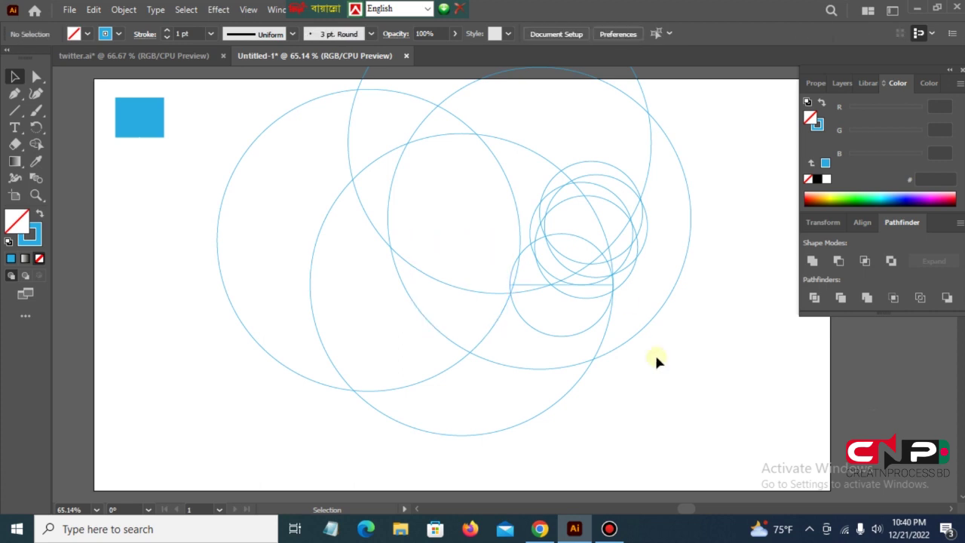
pyautogui.moveTo(212, 158); pyautogui.dragTo(718, 386)
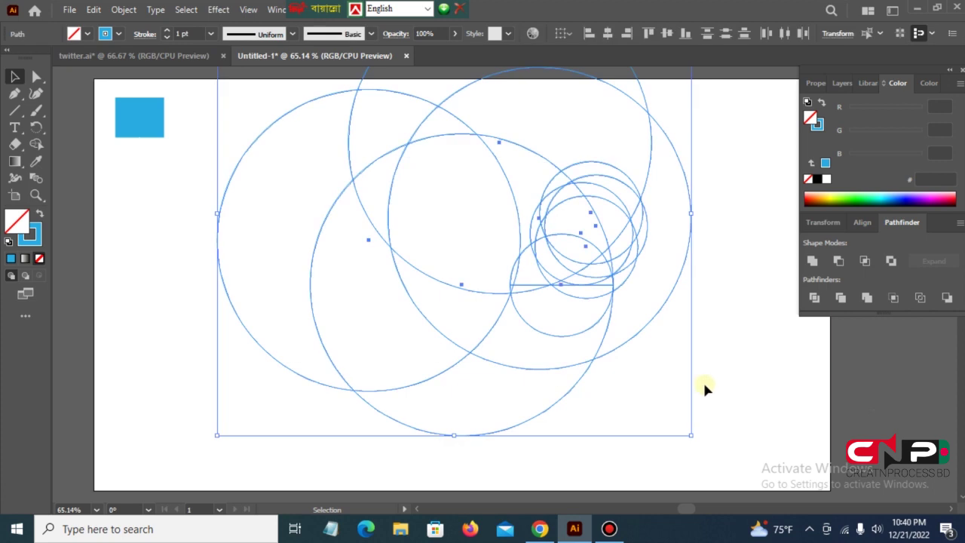
# - Fill all circles with the sample square's blue at 13% opacity, ready for Shape Builder
pyautogui.click(35, 161)
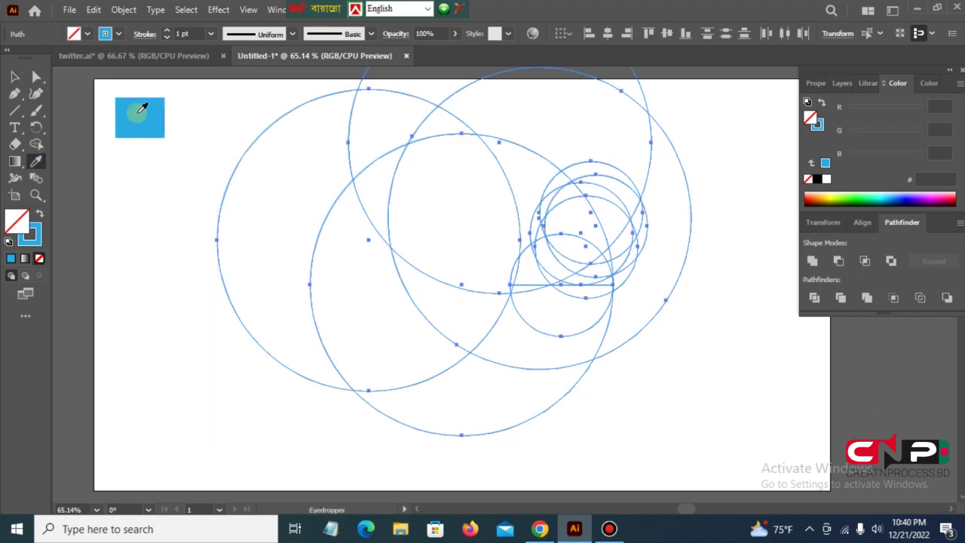
pyautogui.click(138, 112)
pyautogui.click(15, 76)
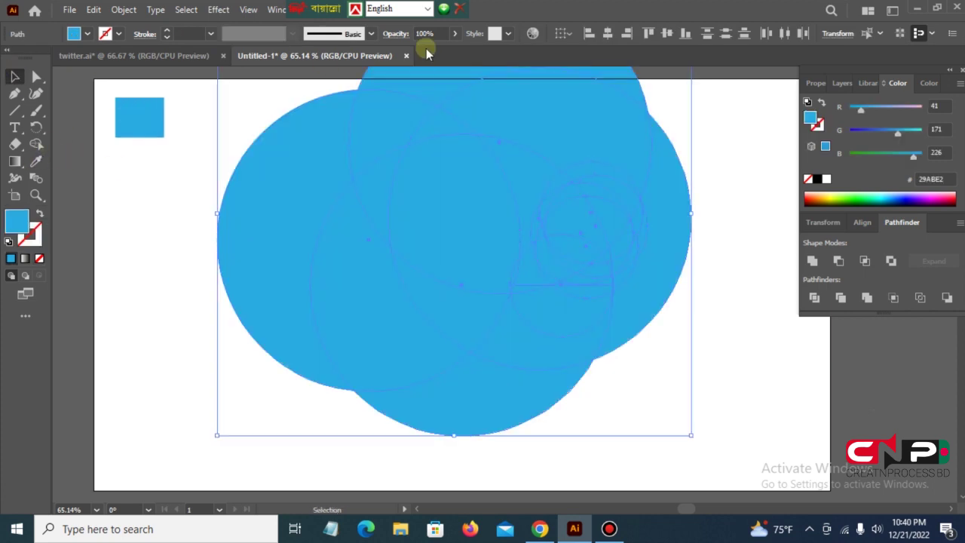
pyautogui.click(453, 34)
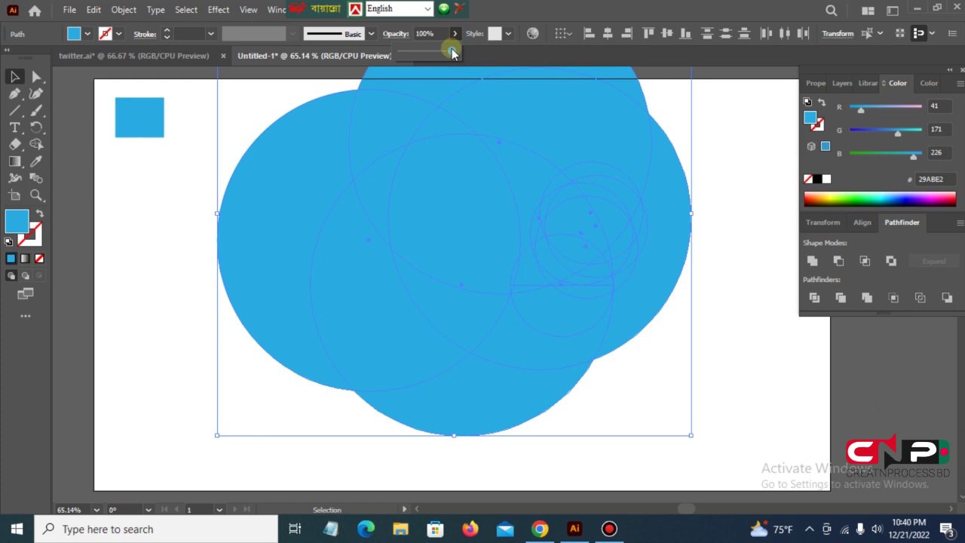
pyautogui.moveTo(452, 52); pyautogui.dragTo(402, 55)
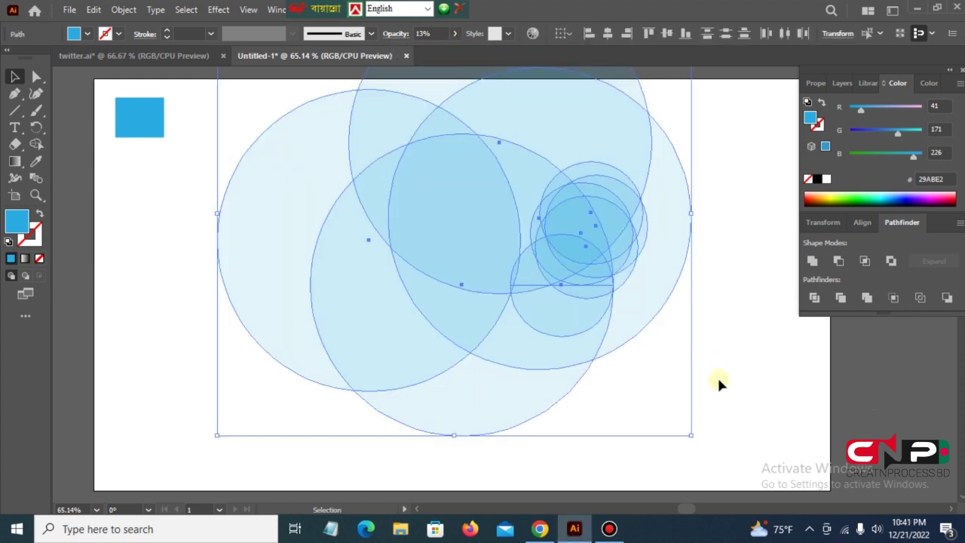
pyautogui.hotkey('shift', 'm')
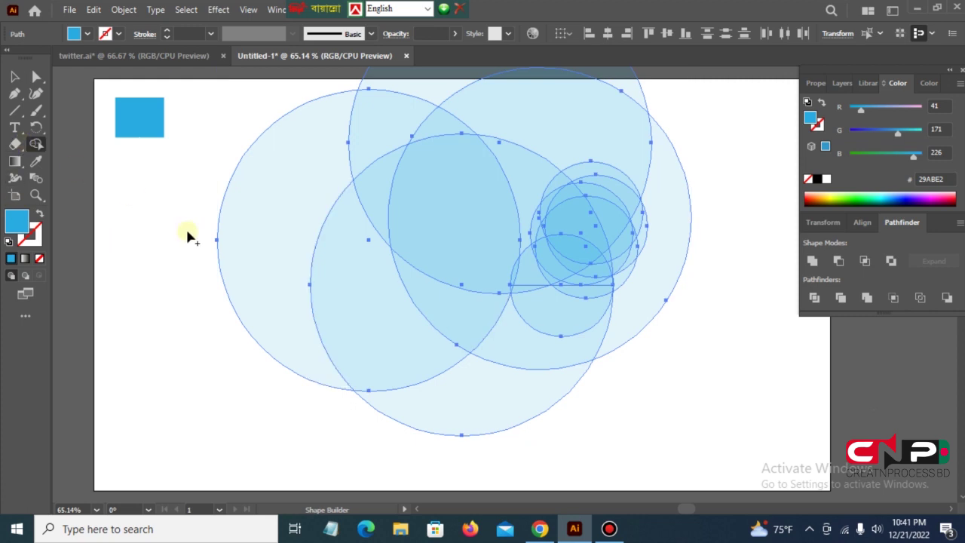
# - Merge the crescent with the middle circle, remove the large circle's left lobe, and select all bird pieces
pyautogui.moveTo(296, 362)
pyautogui.mouseDown()
pyautogui.moveTo(386, 133)
pyautogui.moveTo(412, 101)
pyautogui.moveTo(533, 101)
pyautogui.moveTo(638, 132)
pyautogui.moveTo(685, 219)
pyautogui.moveTo(661, 274)
pyautogui.moveTo(681, 257)
pyautogui.mouseUp()
pyautogui.moveTo(472, 251)
pyautogui.mouseDown()
pyautogui.moveTo(523, 204)
pyautogui.moveTo(637, 234)
pyautogui.moveTo(545, 209)
pyautogui.moveTo(536, 244)
pyautogui.mouseUp()
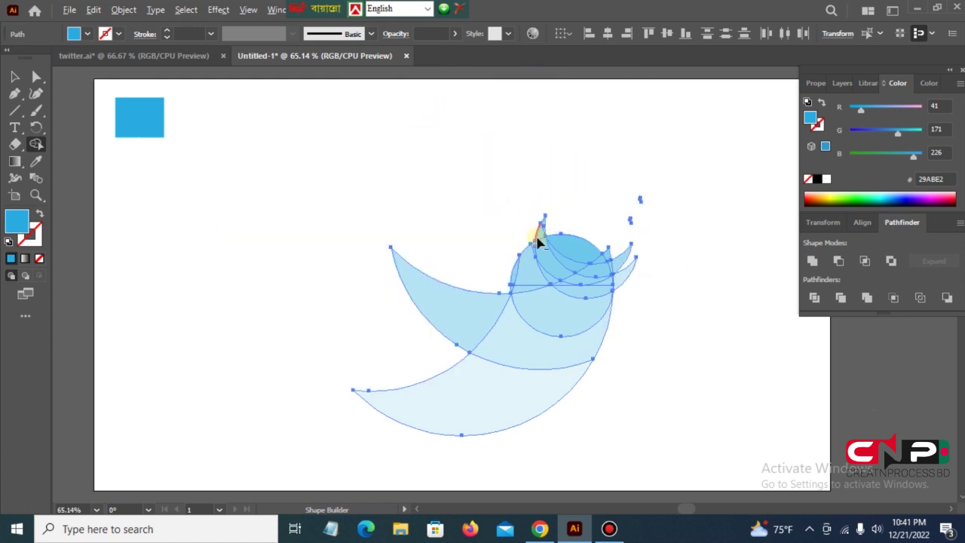
pyautogui.click(14, 76)
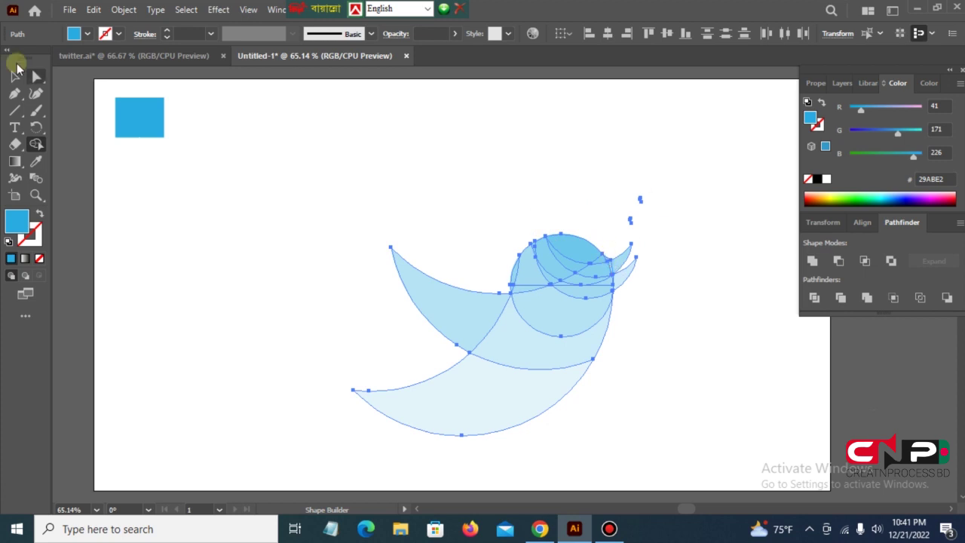
pyautogui.moveTo(334, 226); pyautogui.dragTo(640, 418)
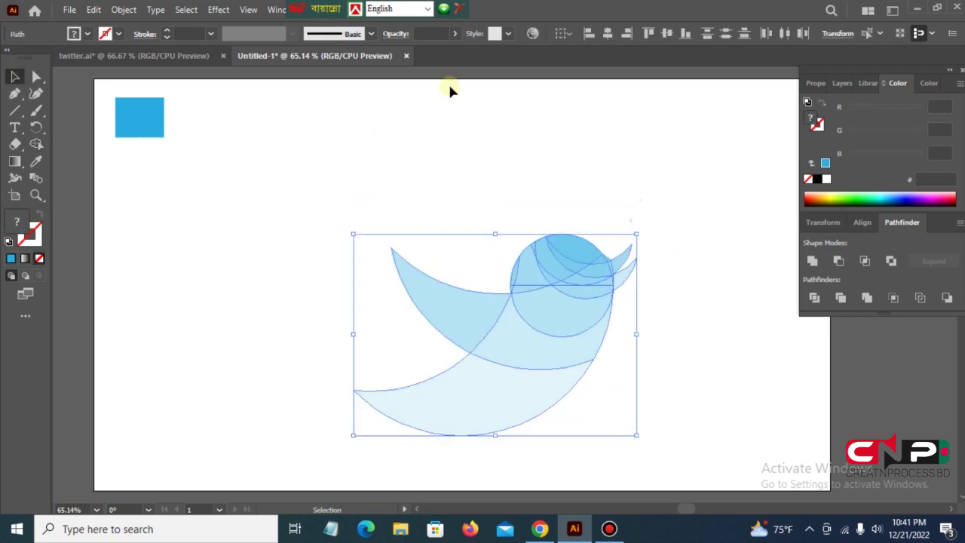
# - Unite the bird pieces and fill the shape with the sample square's blue 29ABE2
pyautogui.click(813, 262)
pyautogui.click(703, 242)
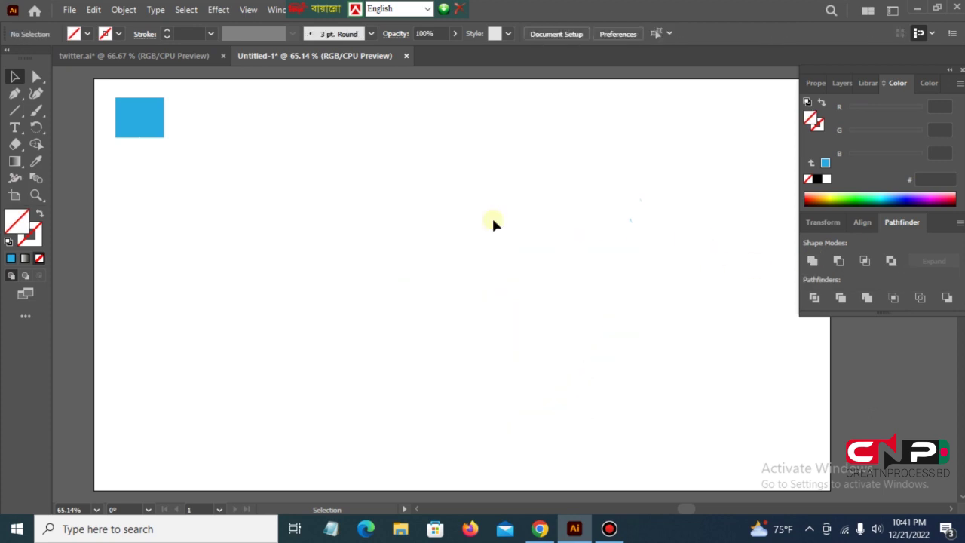
pyautogui.moveTo(398, 198); pyautogui.dragTo(573, 335)
pyautogui.click(34, 161)
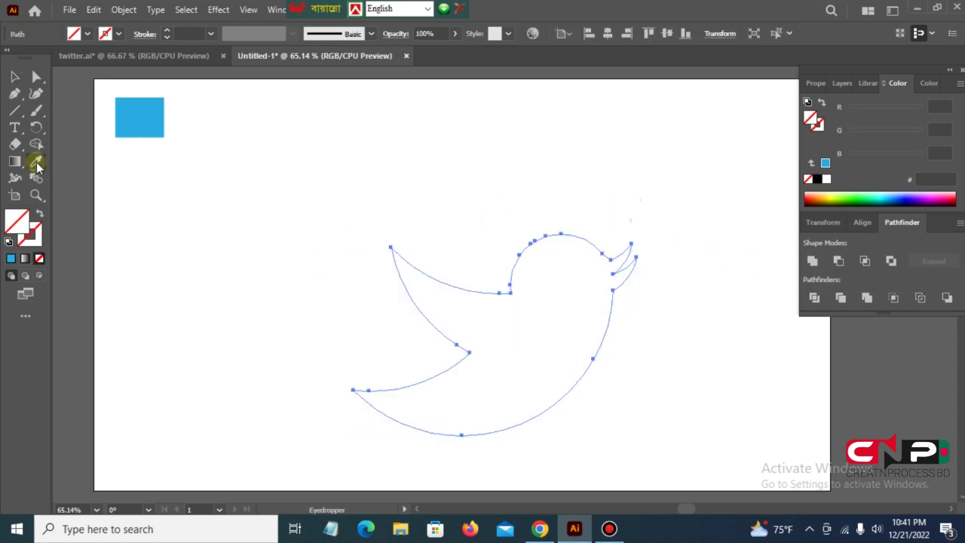
pyautogui.click(136, 111)
# - Move the blue bird up and to the left
pyautogui.click(13, 76)
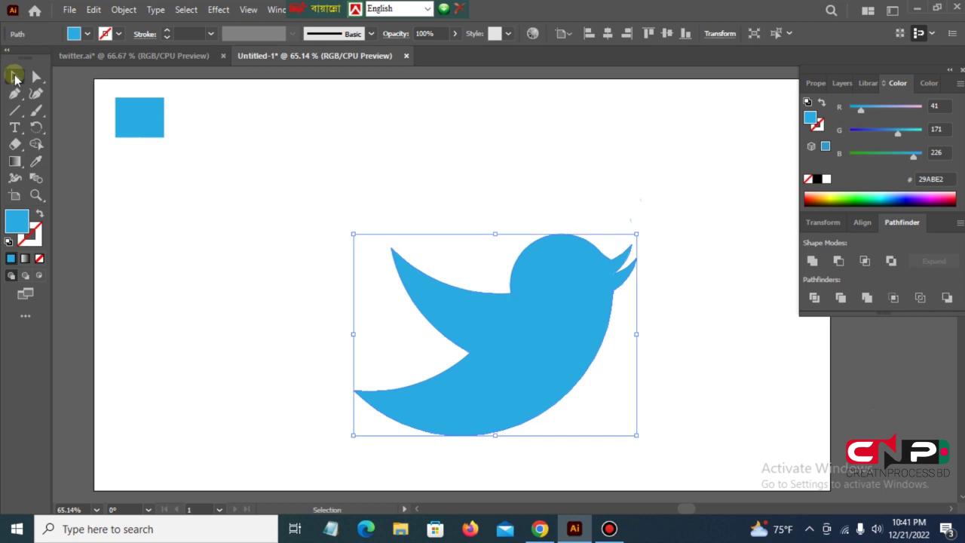
pyautogui.moveTo(463, 309)
pyautogui.mouseDown()
pyautogui.moveTo(571, 273)
pyautogui.moveTo(527, 227)
pyautogui.mouseUp()
pyautogui.click(668, 289)
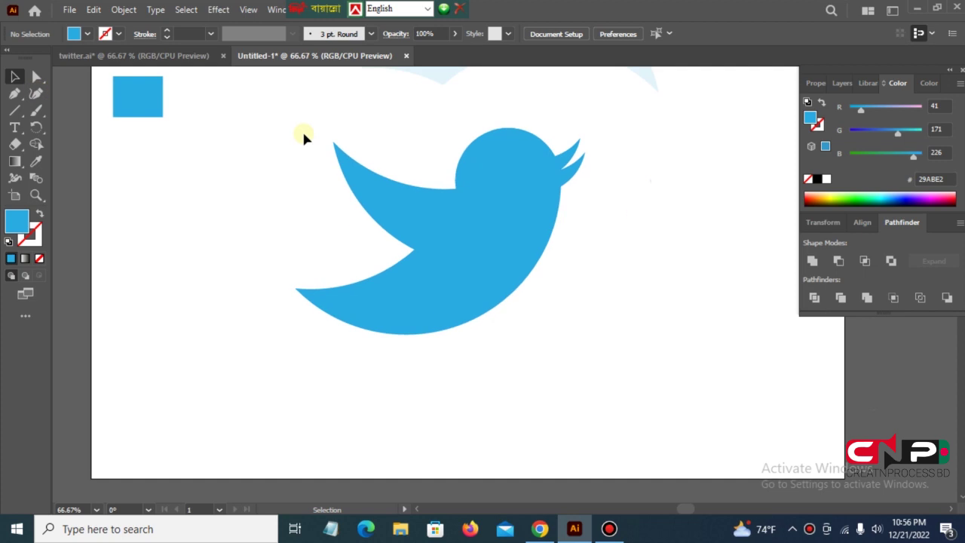
# - Nudge the wing-tip anchor left and bend the curve below it down toward the notch
pyautogui.click(37, 77)
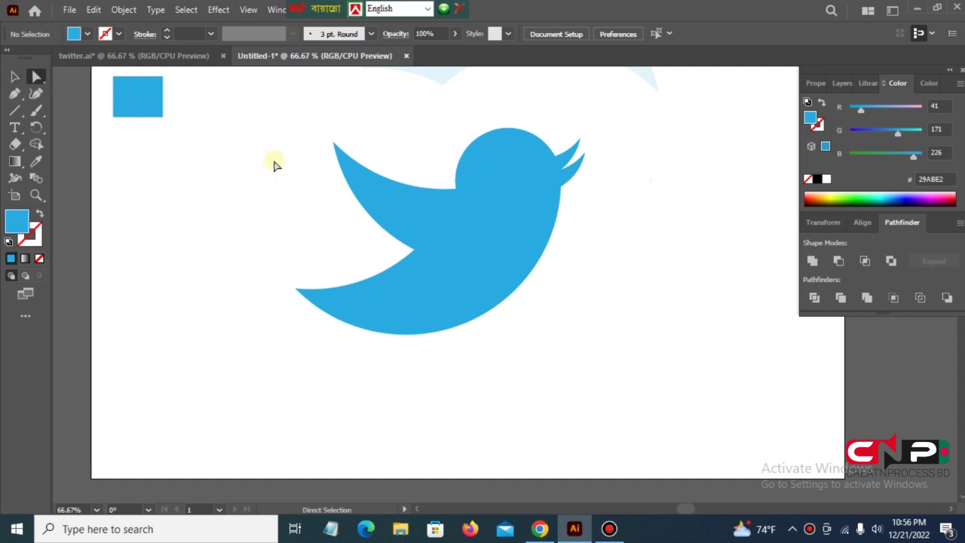
pyautogui.click(361, 205)
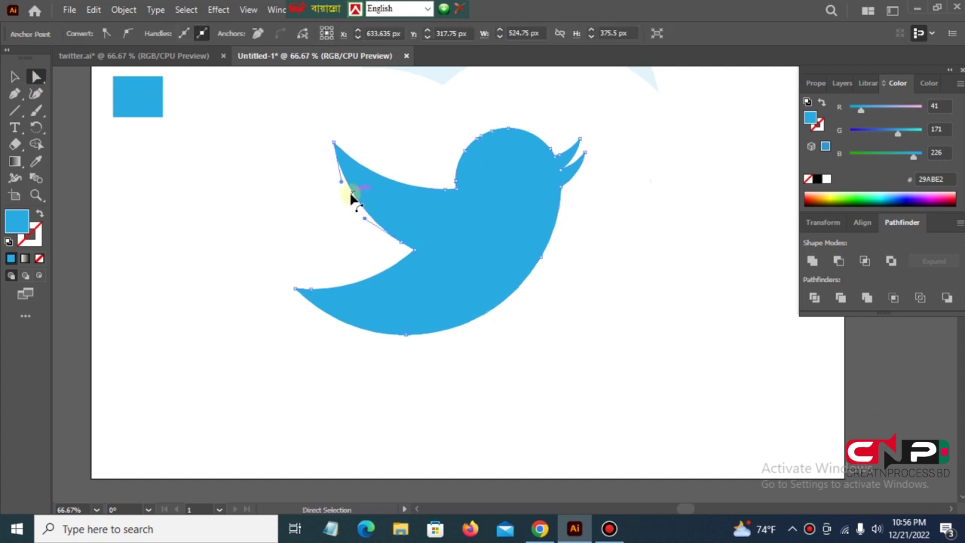
pyautogui.click(340, 189)
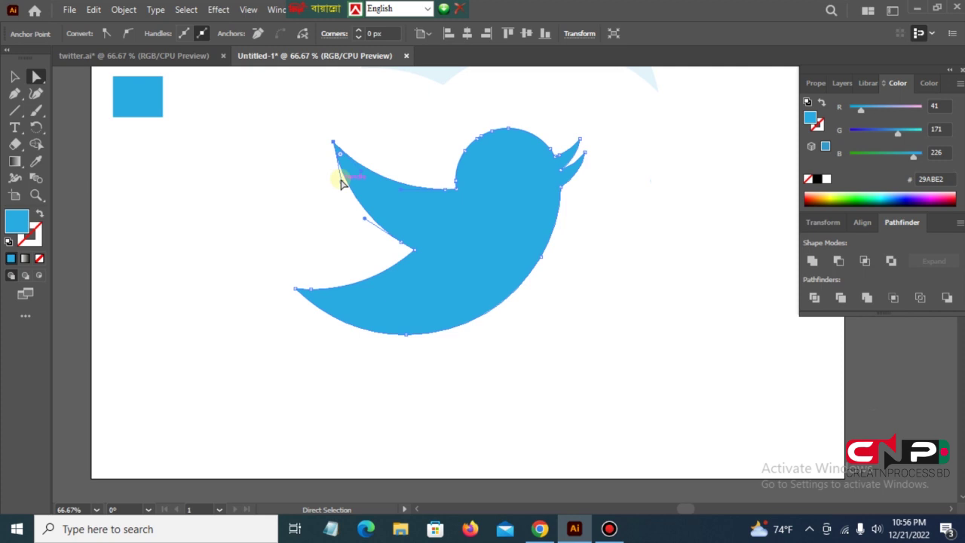
pyautogui.moveTo(340, 183); pyautogui.dragTo(316, 189)
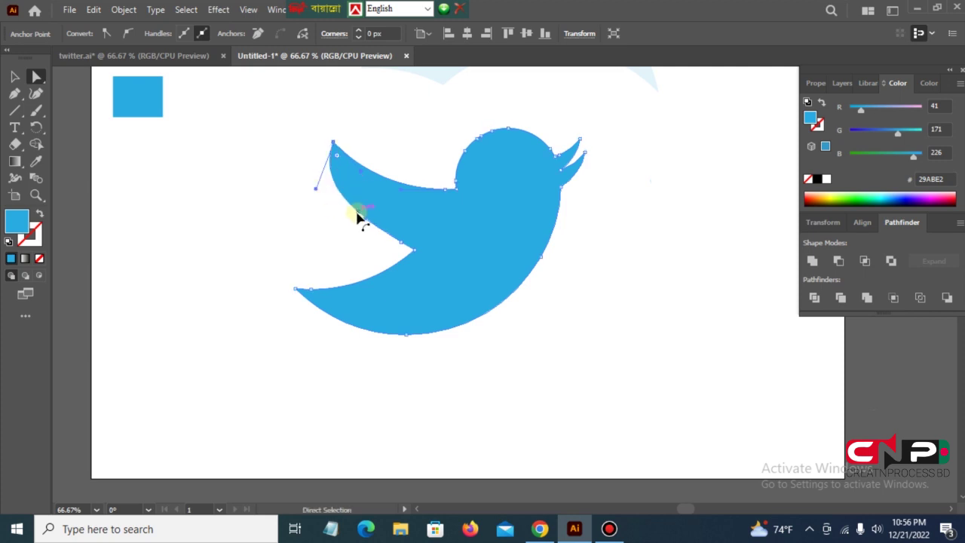
pyautogui.moveTo(362, 220); pyautogui.dragTo(359, 237)
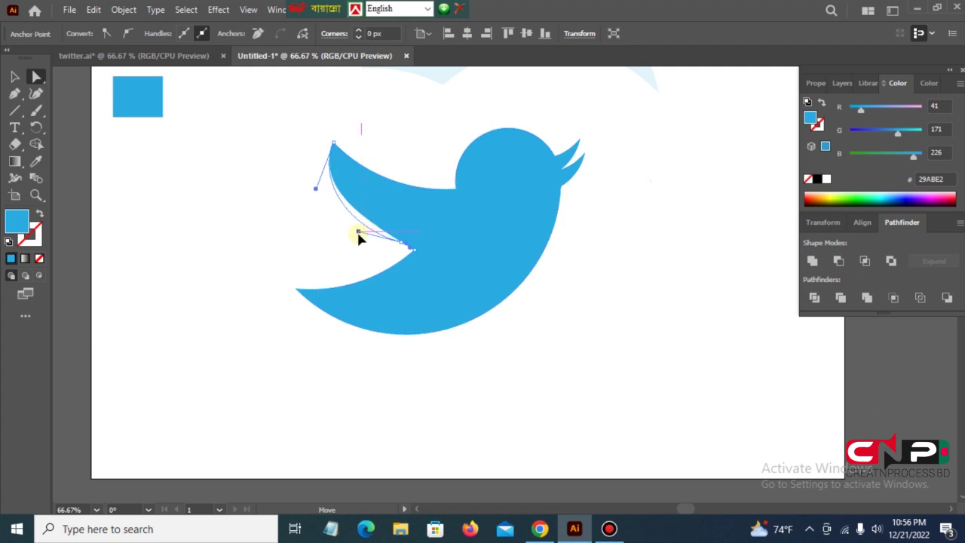
pyautogui.click(14, 76)
pyautogui.click(432, 241)
# - Draw a closed Pen path from the tail tip to the wing notch, the bird's bottom, and back
pyautogui.click(528, 373)
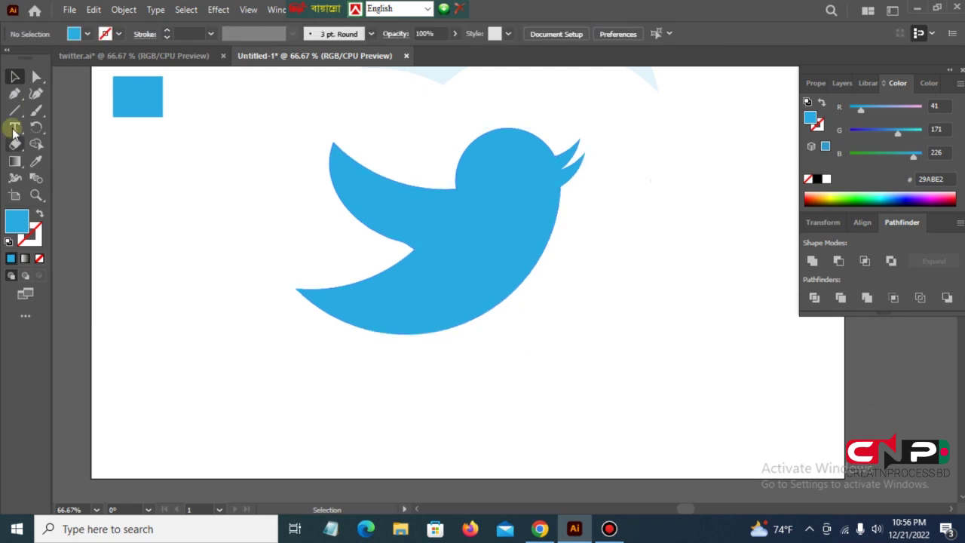
pyautogui.click(15, 93)
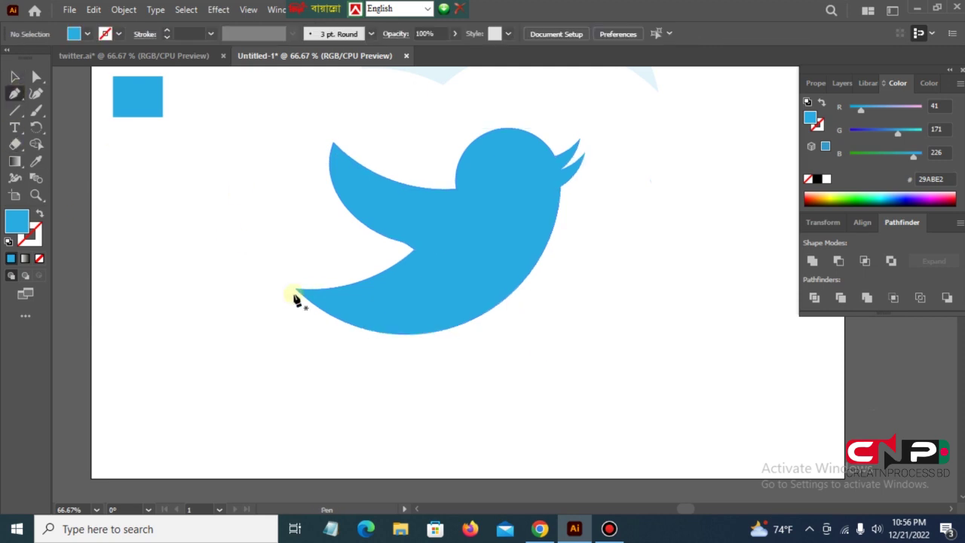
pyautogui.click(294, 288)
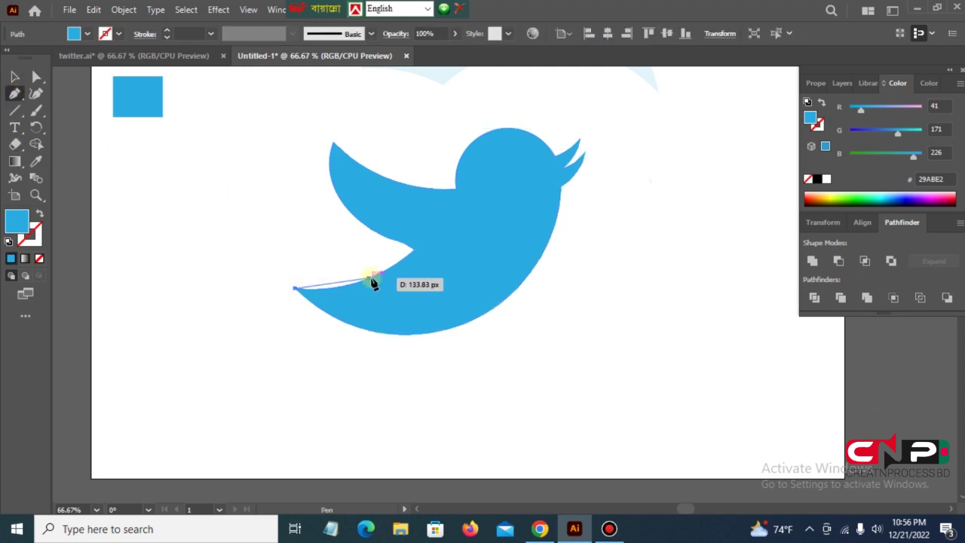
pyautogui.moveTo(384, 273); pyautogui.dragTo(414, 252)
pyautogui.click(414, 252)
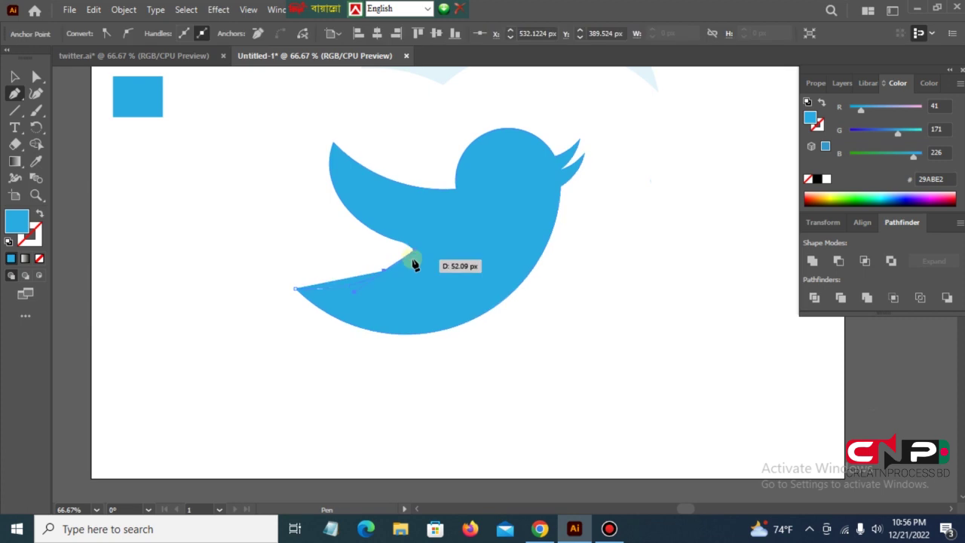
pyautogui.click(387, 271)
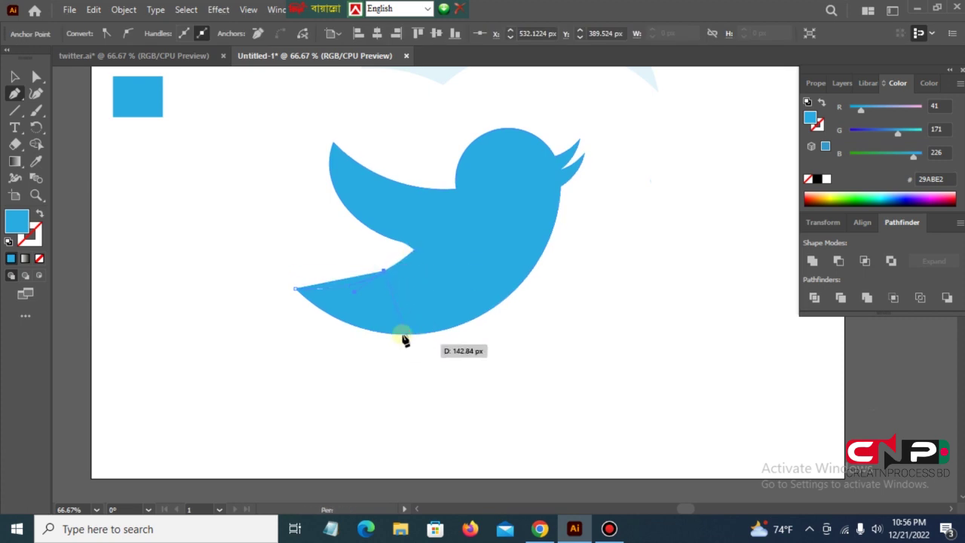
pyautogui.moveTo(405, 334); pyautogui.dragTo(390, 341)
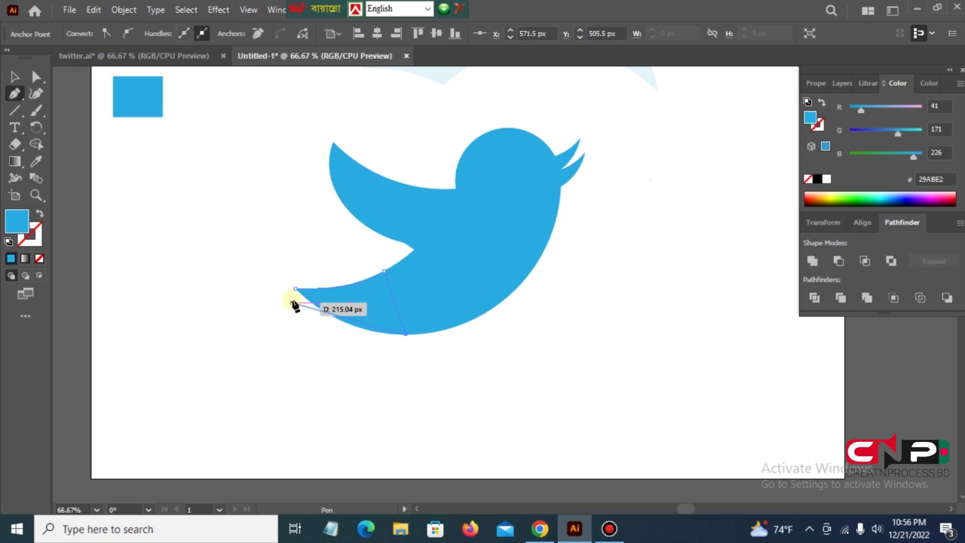
pyautogui.moveTo(296, 290); pyautogui.dragTo(286, 271)
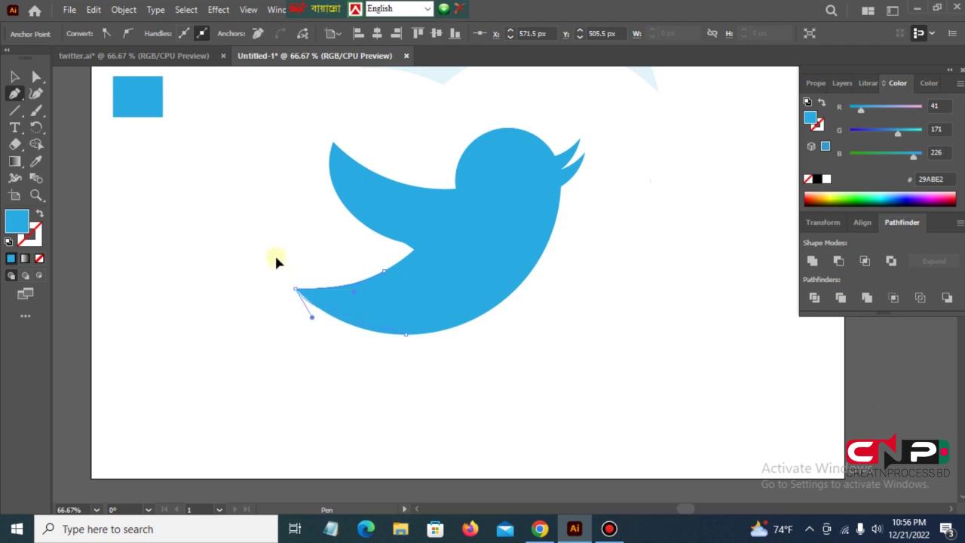
# - Pull the closing curve's handle down to reshape the lower-tail piece, then sample blue for it
pyautogui.keyDown('alt'); pyautogui.click(295, 290); pyautogui.keyUp('alt')
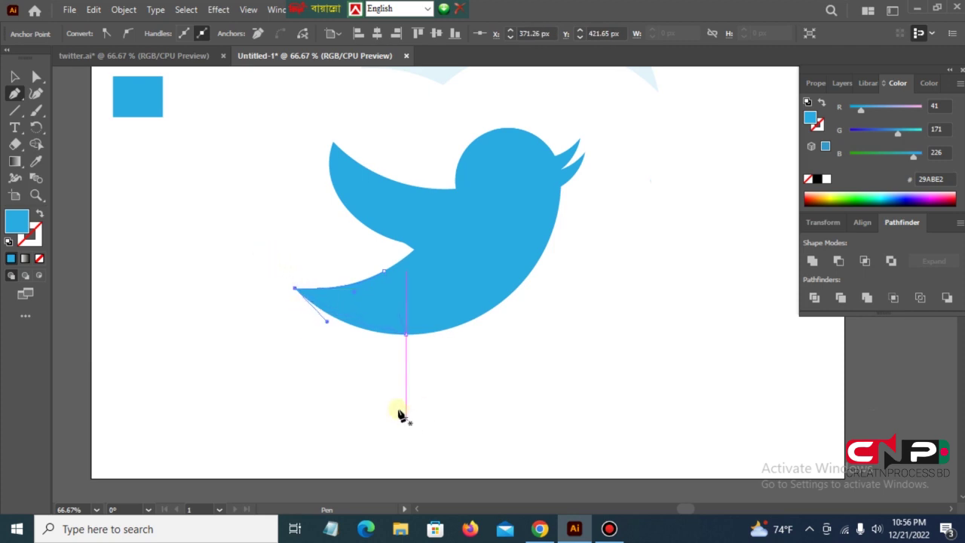
pyautogui.moveTo(327, 322); pyautogui.dragTo(339, 335)
pyautogui.click(35, 161)
pyautogui.click(138, 97)
# - Move the new tail piece over the wing notch, tilt it, and tuck it under the body
pyautogui.click(14, 76)
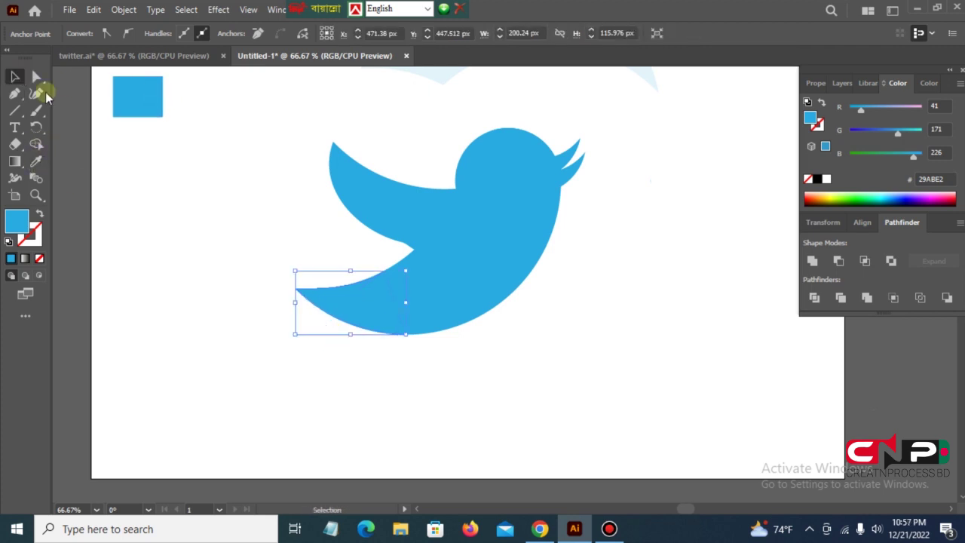
pyautogui.moveTo(364, 294)
pyautogui.mouseDown()
pyautogui.moveTo(322, 247)
pyautogui.moveTo(359, 212)
pyautogui.mouseUp()
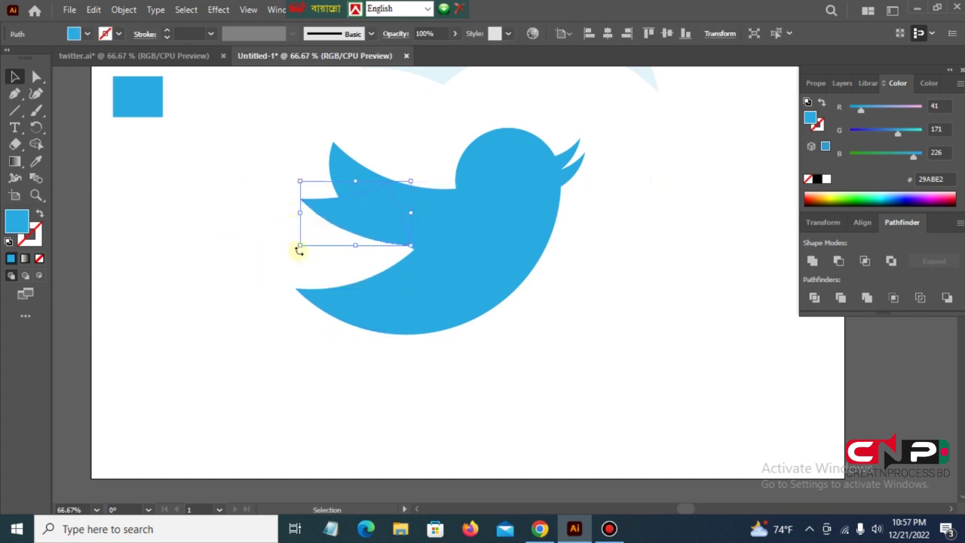
pyautogui.moveTo(297, 247); pyautogui.dragTo(293, 233)
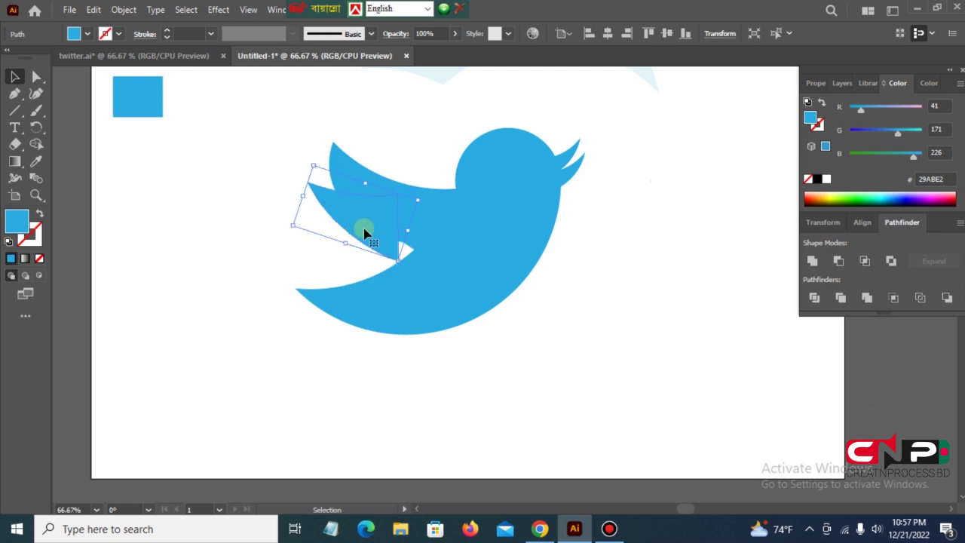
pyautogui.moveTo(362, 226); pyautogui.dragTo(377, 238)
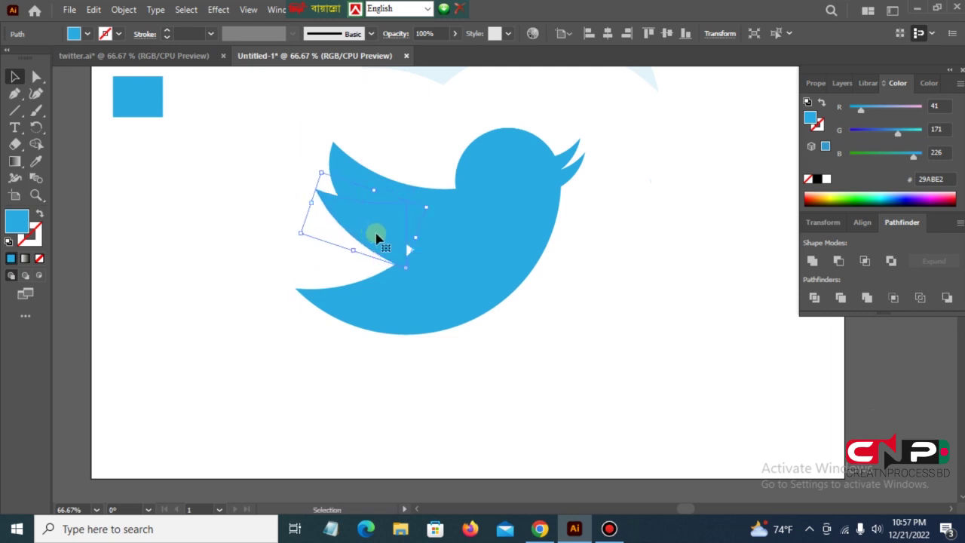
pyautogui.moveTo(371, 234); pyautogui.dragTo(377, 234)
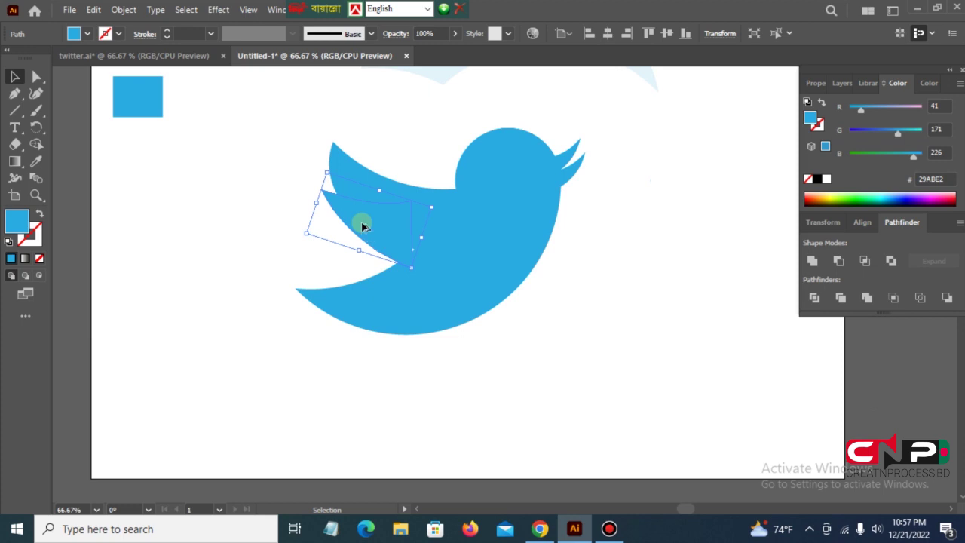
pyautogui.moveTo(362, 226); pyautogui.dragTo(374, 259)
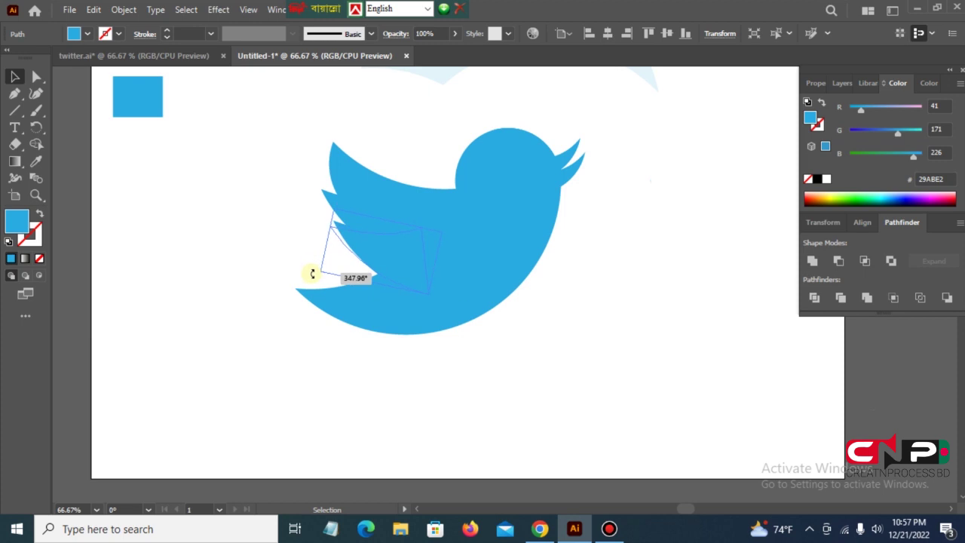
# - Stretch the extra wing piece's lower corner, rotate it clockwise, and select all bird parts
pyautogui.moveTo(315, 265); pyautogui.dragTo(318, 272)
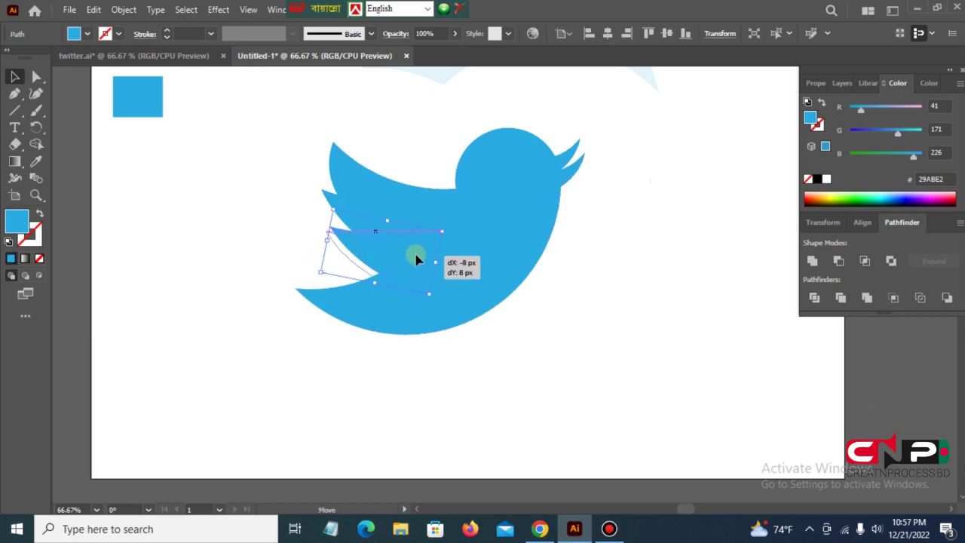
pyautogui.moveTo(420, 256); pyautogui.dragTo(411, 261)
pyautogui.moveTo(307, 261)
pyautogui.mouseDown()
pyautogui.moveTo(304, 235)
pyautogui.moveTo(351, 214)
pyautogui.mouseUp()
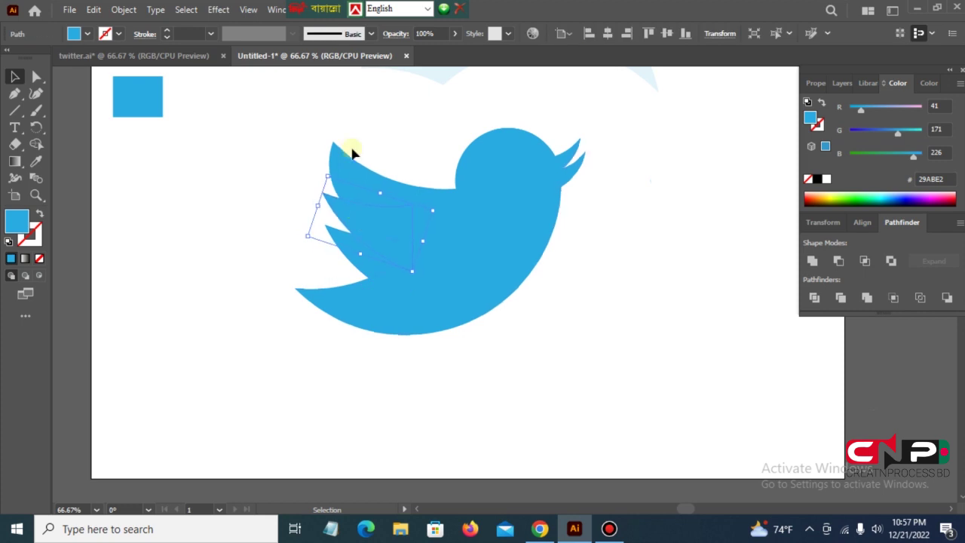
pyautogui.click(392, 143)
pyautogui.moveTo(389, 141); pyautogui.dragTo(346, 278)
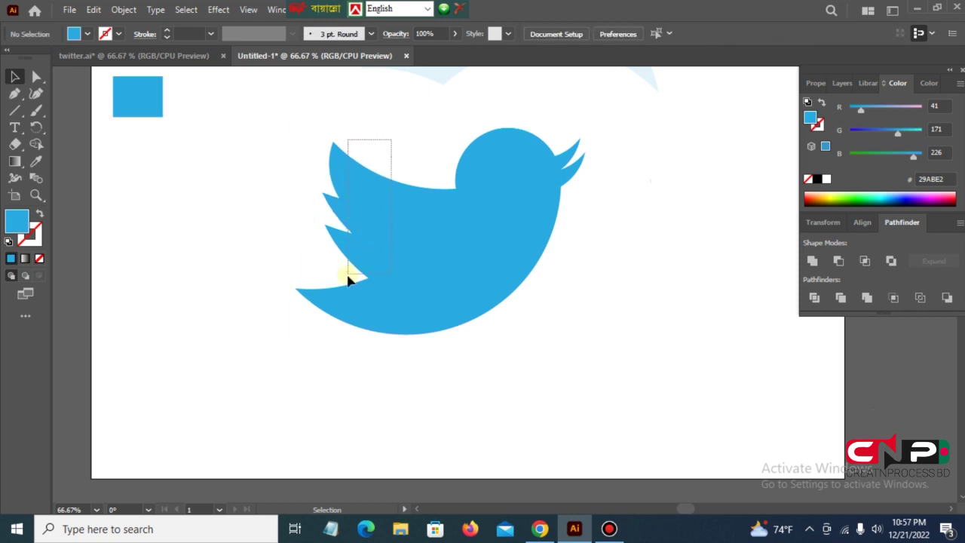
# - Unite the bird's pieces and drag the wing-notch anchors down to sharpen the notch
pyautogui.click(813, 261)
pyautogui.click(696, 274)
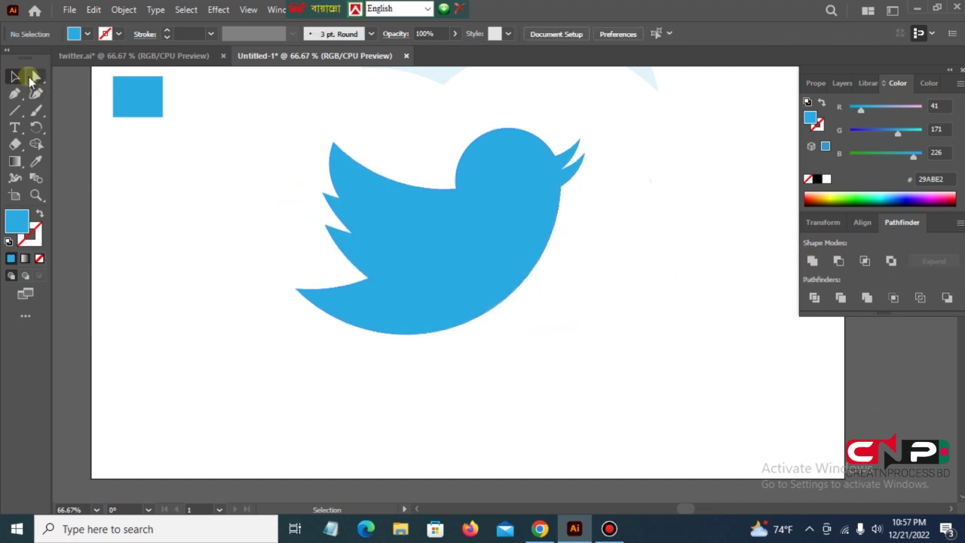
pyautogui.click(35, 76)
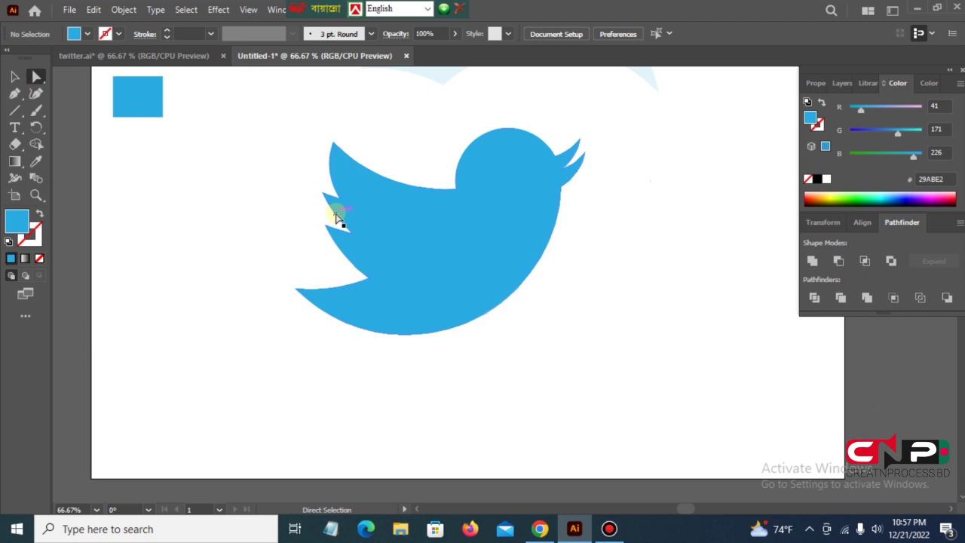
pyautogui.moveTo(312, 195); pyautogui.dragTo(337, 226)
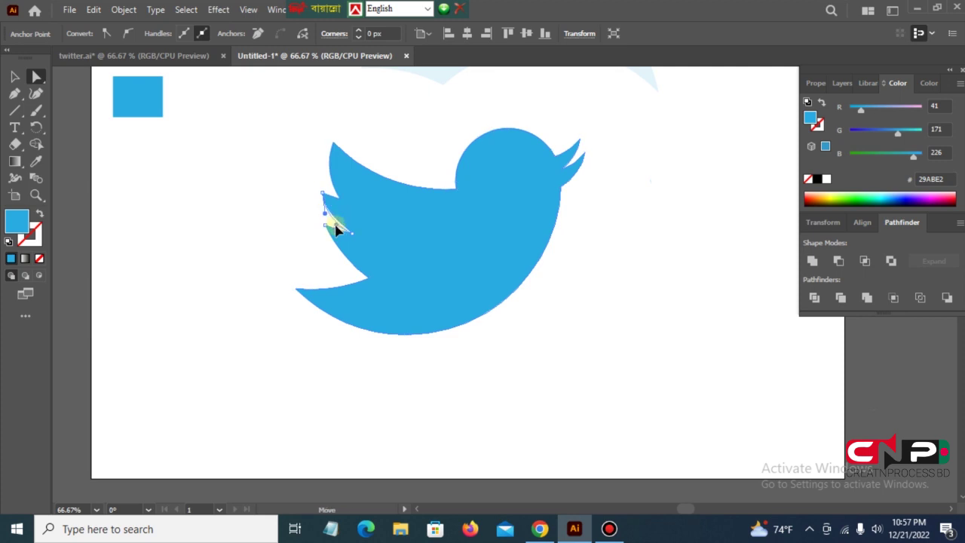
pyautogui.moveTo(337, 229)
pyautogui.mouseDown()
pyautogui.moveTo(326, 229)
pyautogui.moveTo(339, 257)
pyautogui.moveTo(330, 255)
pyautogui.moveTo(351, 273)
pyautogui.mouseUp()
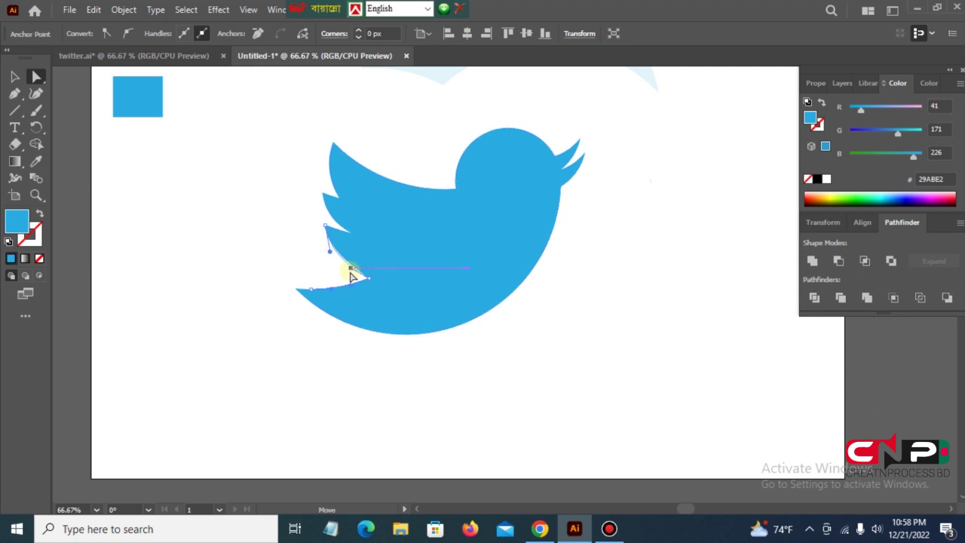
pyautogui.click(274, 219)
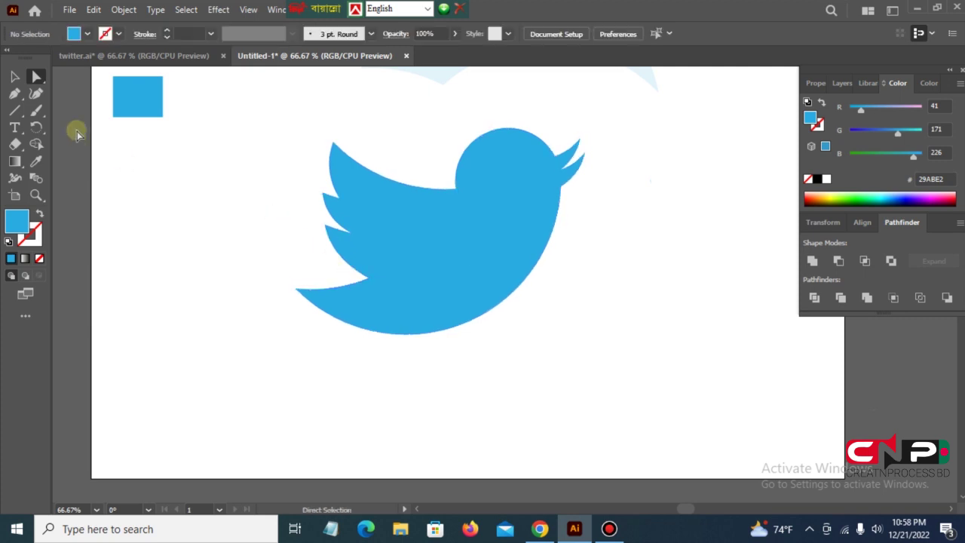
# - Select the whole bird and Unite it into a single shape
pyautogui.click(14, 77)
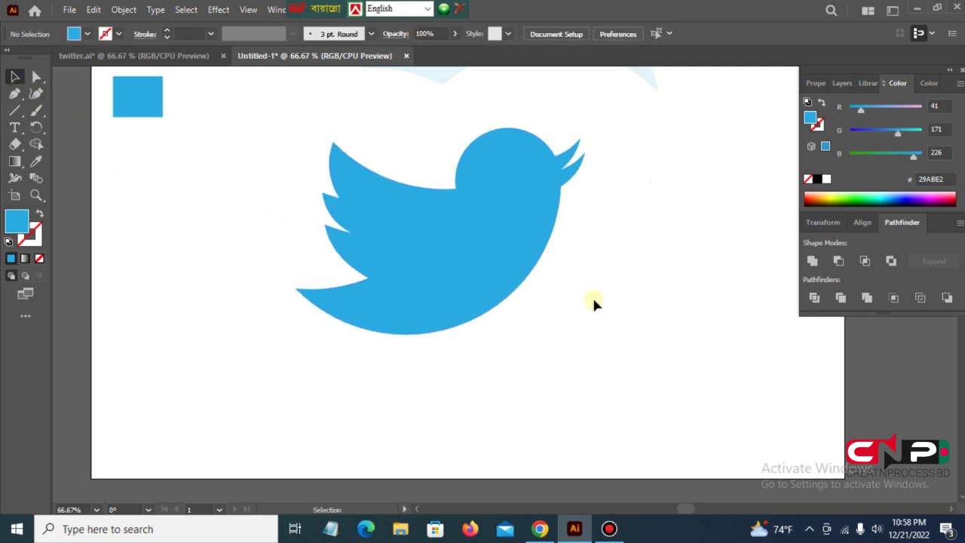
pyautogui.moveTo(304, 152); pyautogui.dragTo(531, 310)
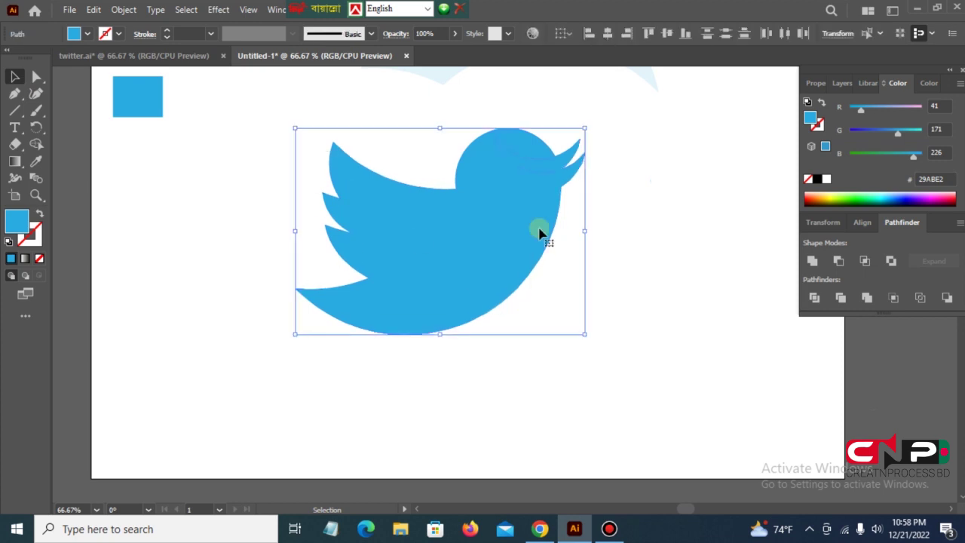
pyautogui.click(812, 260)
# - Type the word 'twitter' below the bird
pyautogui.click(663, 227)
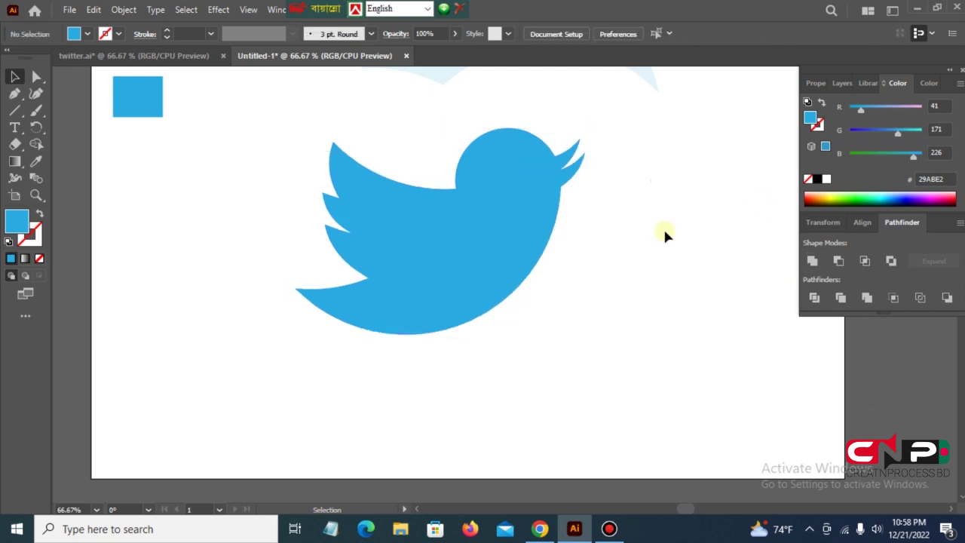
pyautogui.click(475, 237)
pyautogui.click(631, 281)
pyautogui.click(14, 128)
pyautogui.click(375, 383)
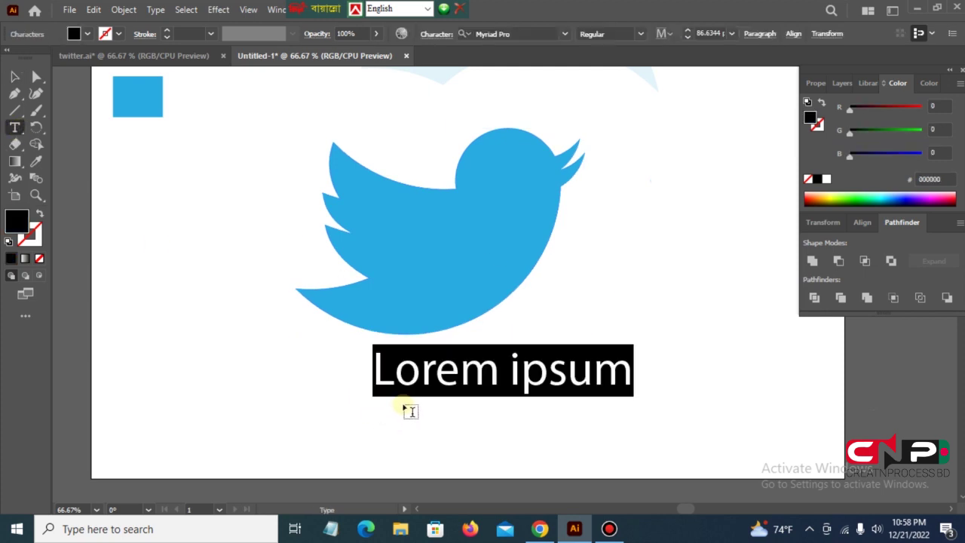
pyautogui.write('twitte')
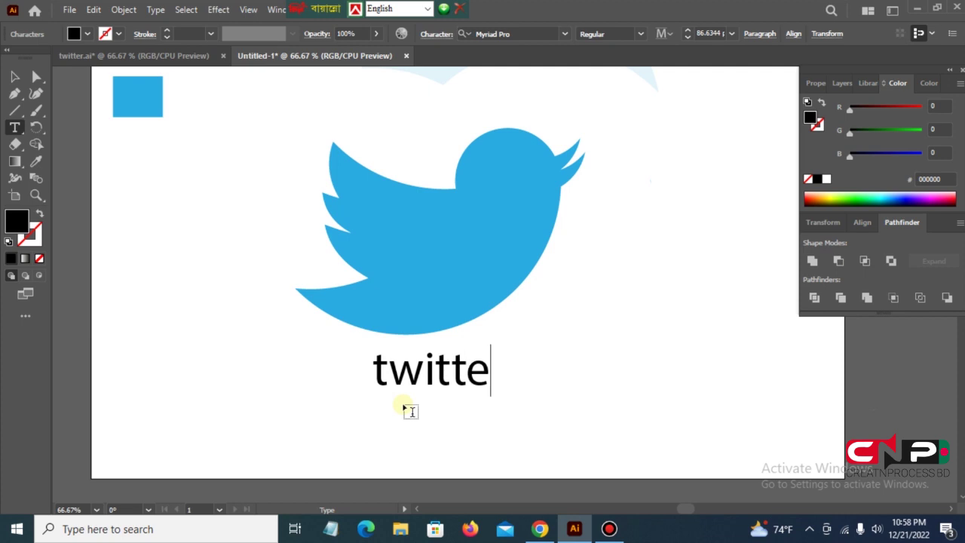
pyautogui.write('r')
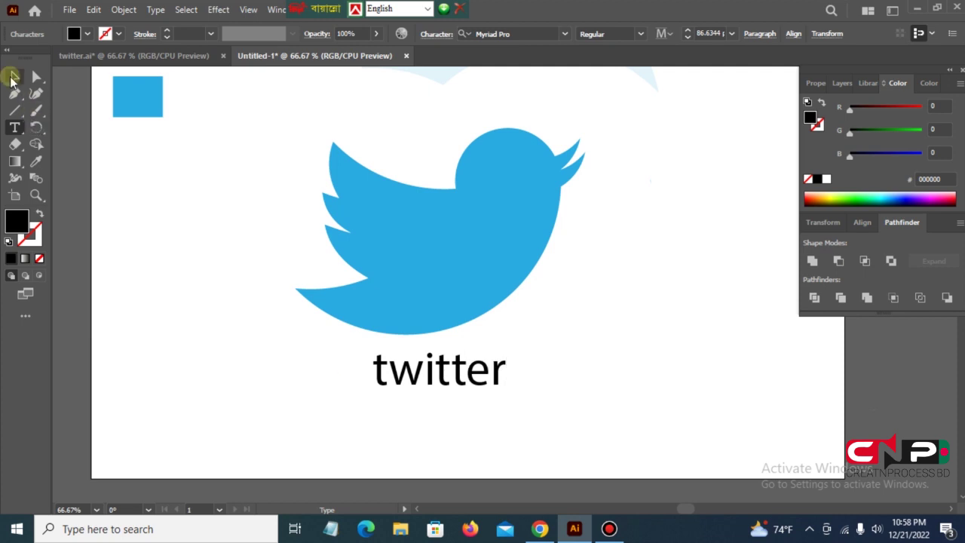
pyautogui.click(12, 77)
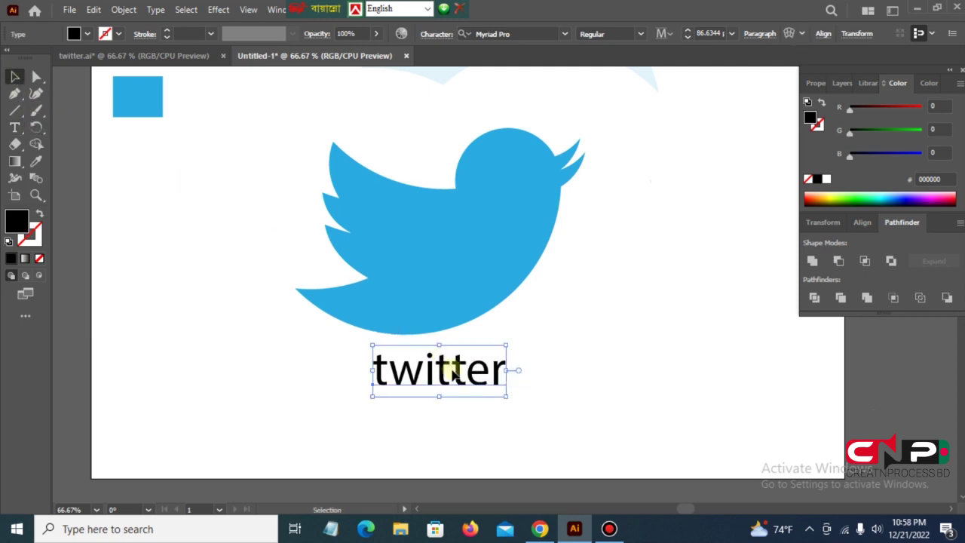
# - Set 'twitter' in the PicoBlack font, centre it under the bird, and bring up Create Outlines
pyautogui.click(522, 32)
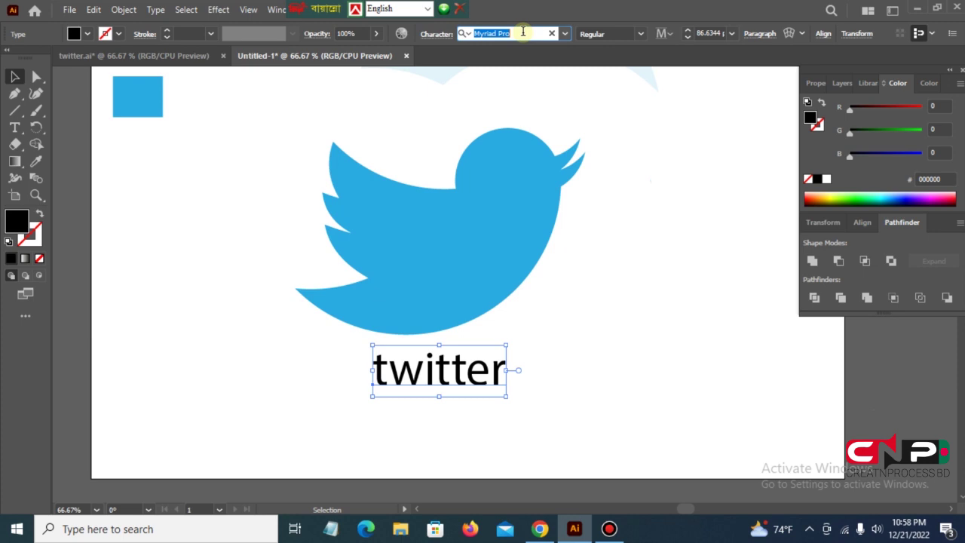
pyautogui.press('BackSpace')
pyautogui.write('ja')
pyautogui.press('BackSpace')
pyautogui.press('BackSpace')
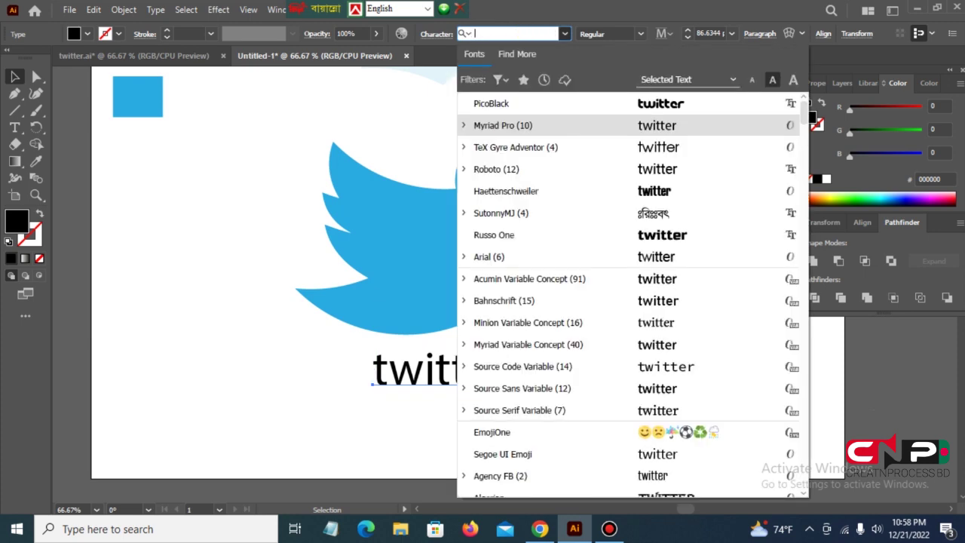
pyautogui.write('pi')
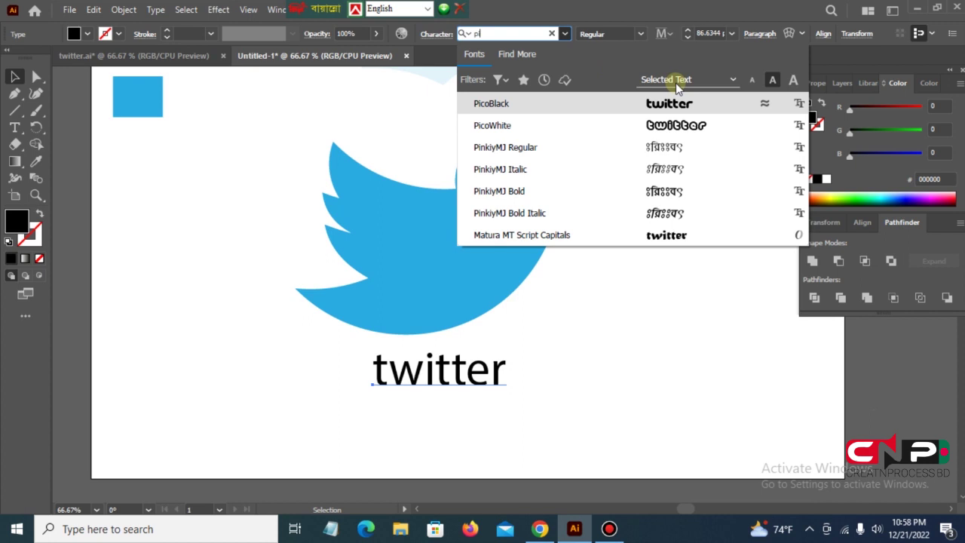
pyautogui.click(668, 103)
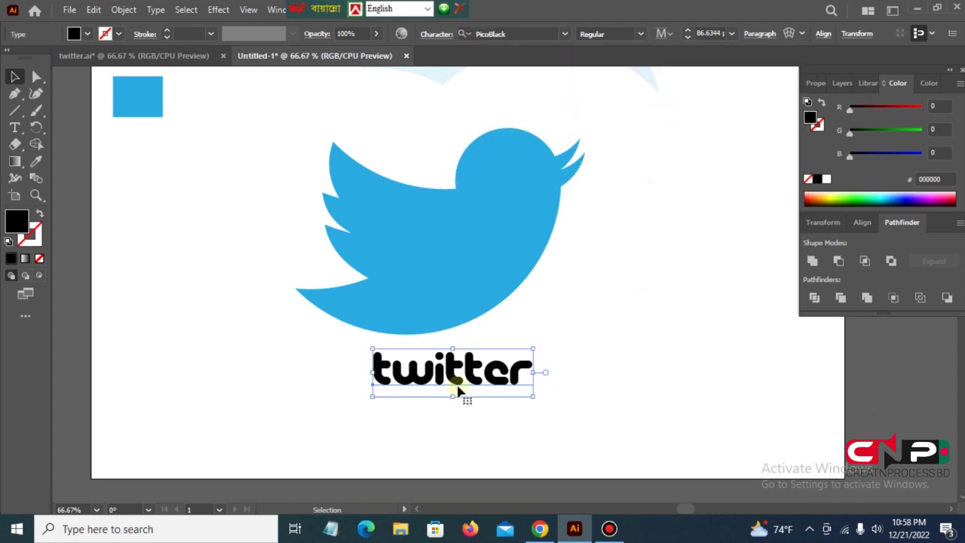
pyautogui.moveTo(453, 379); pyautogui.dragTo(436, 374)
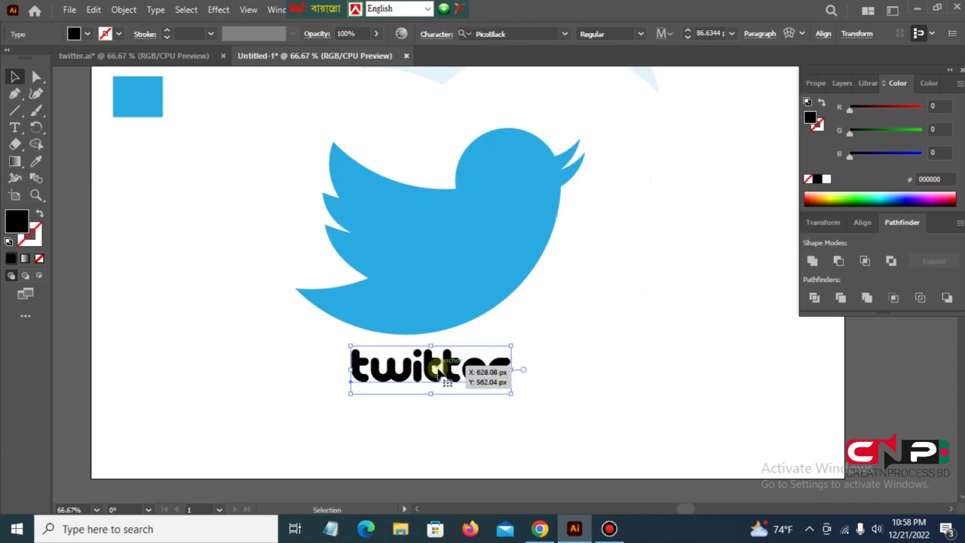
pyautogui.rightClick(436, 368)
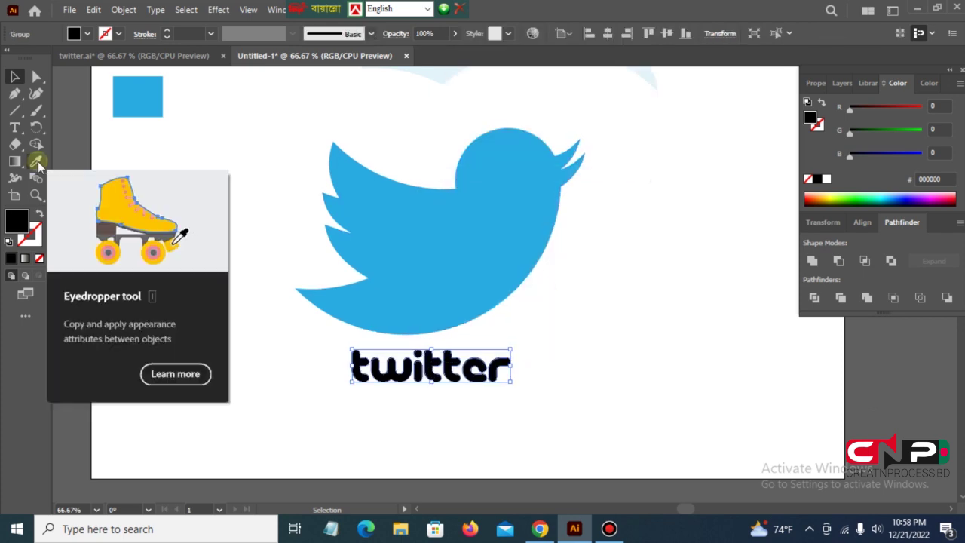
# - Apply the bird's blue 29ABE2 to the 'twitter' lettering and select the bird and text together
pyautogui.click(36, 161)
pyautogui.click(400, 230)
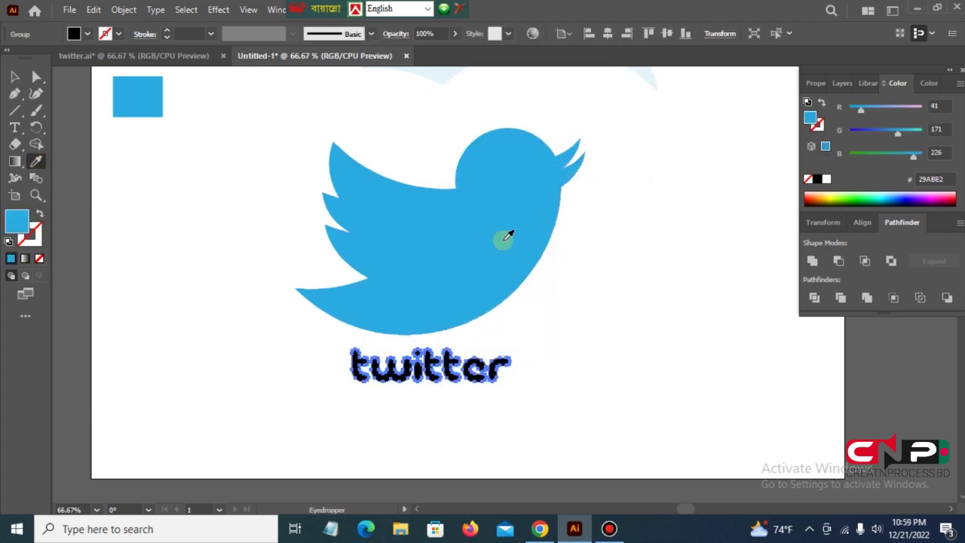
pyautogui.click(14, 76)
pyautogui.click(570, 382)
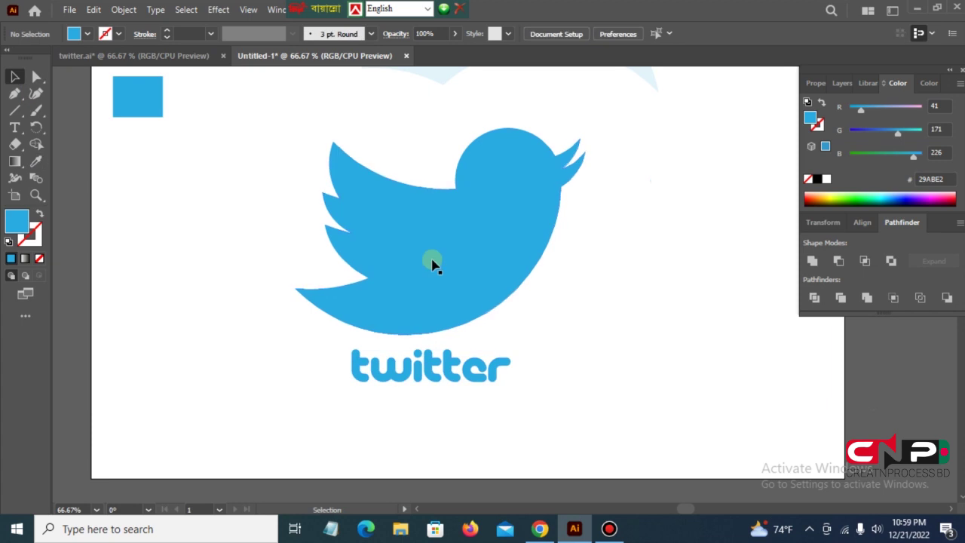
pyautogui.moveTo(284, 158); pyautogui.dragTo(556, 379)
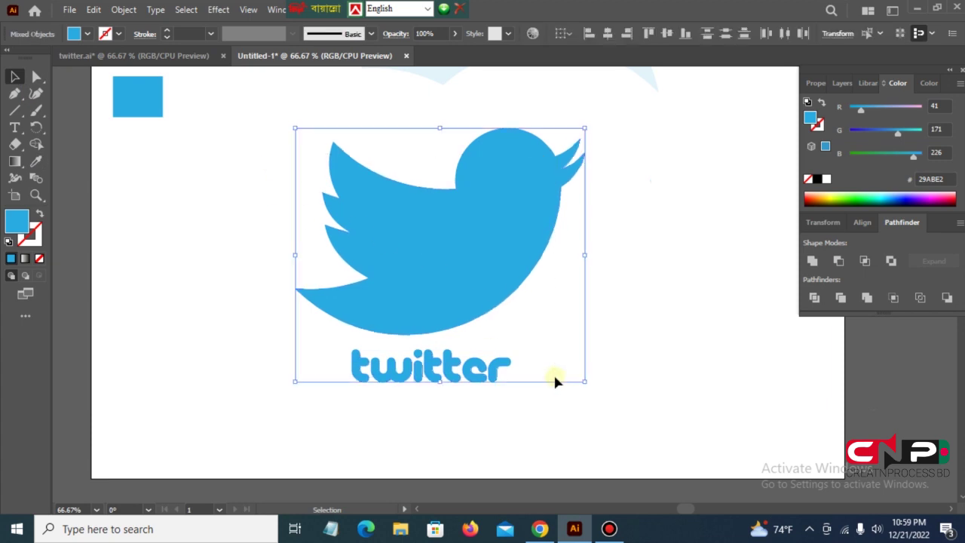
pyautogui.click(570, 382)
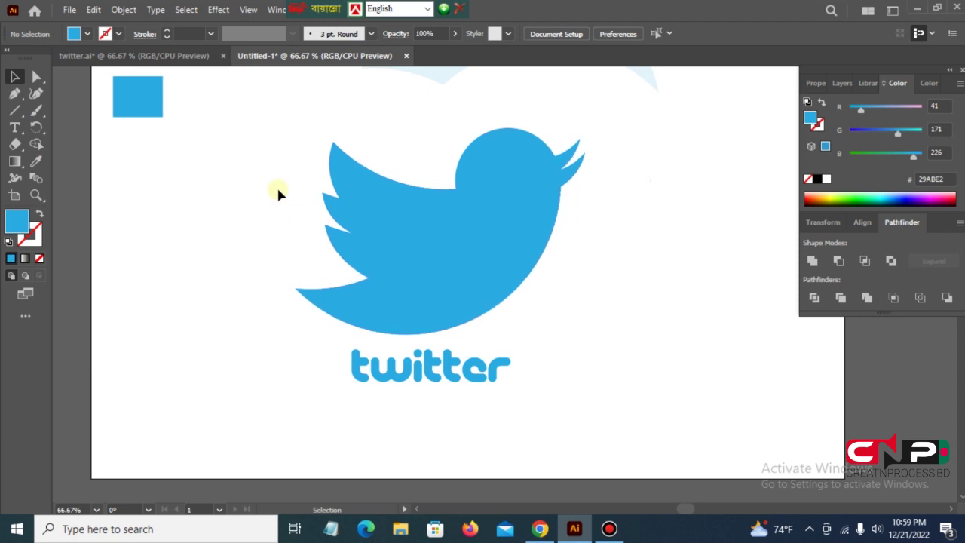
pyautogui.moveTo(283, 155); pyautogui.dragTo(556, 380)
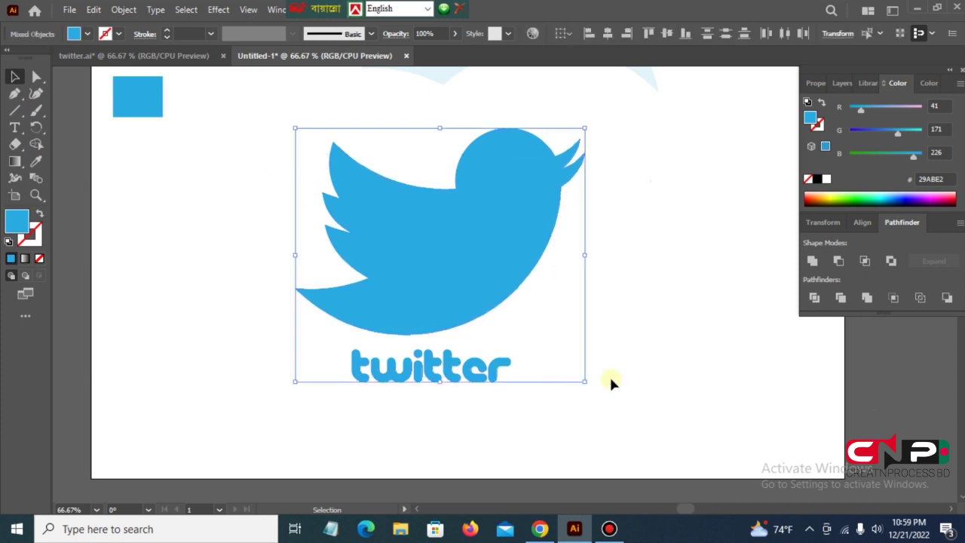
pyautogui.click(569, 381)
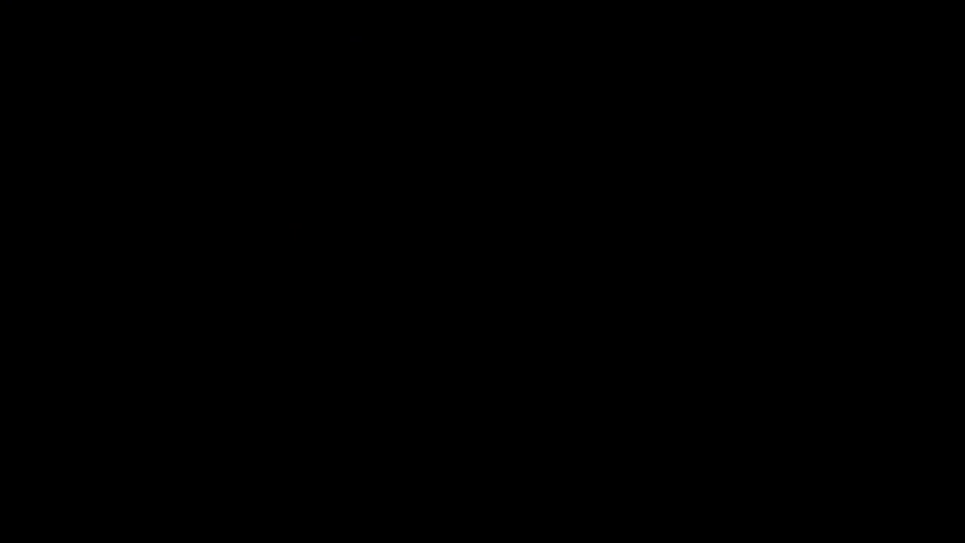